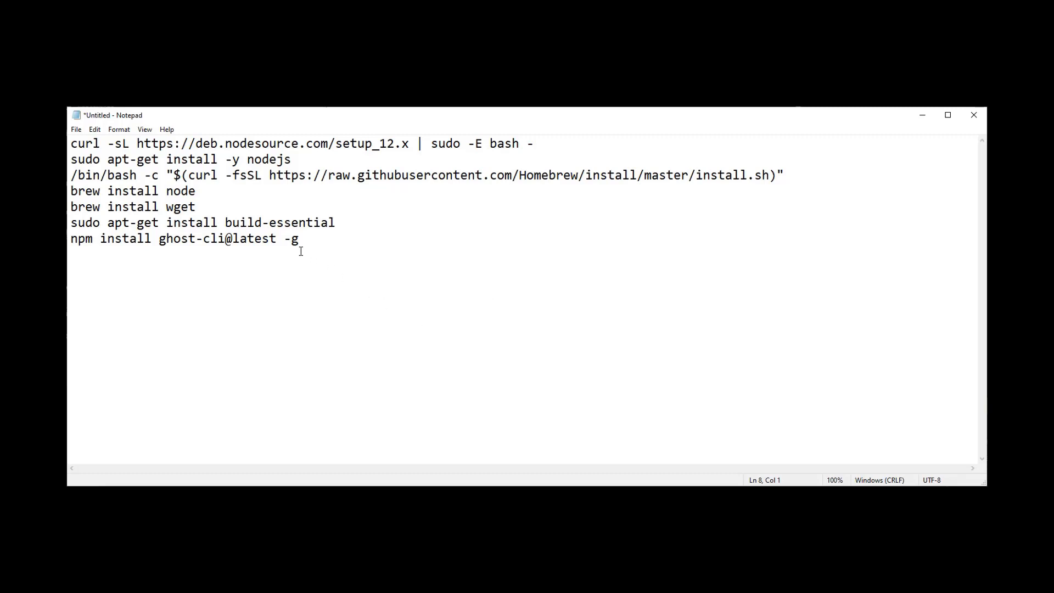
Copy all seven installation commands from the note, from the nodesource curl line through npm install ghost-cli@latest -g
{"action": "left_click_drag", "start_coordinate": [311, 245], "coordinate": [70, 142]}
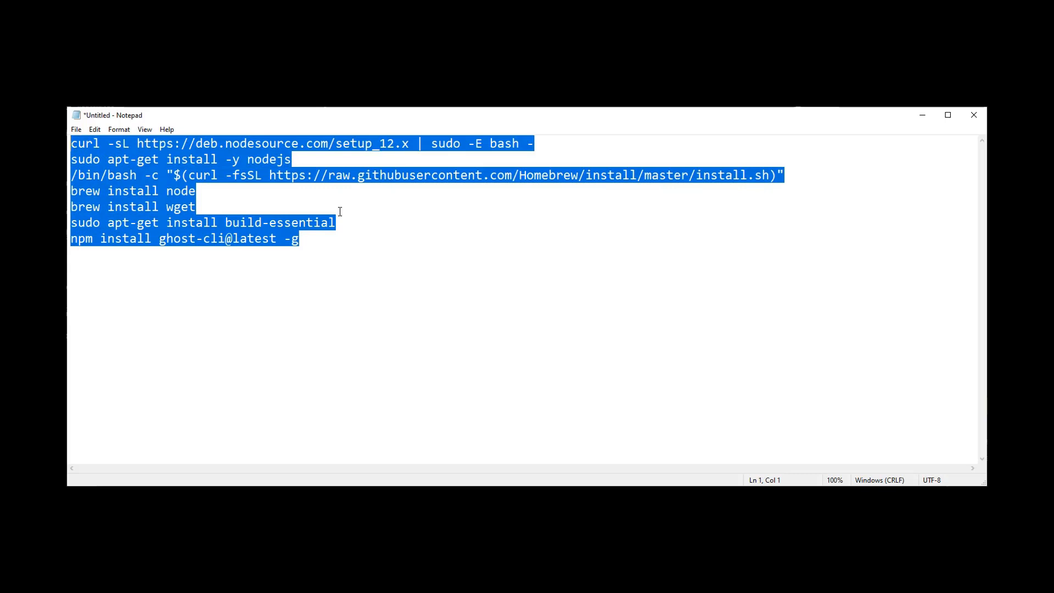
{"action": "left_click", "coordinate": [365, 243]}
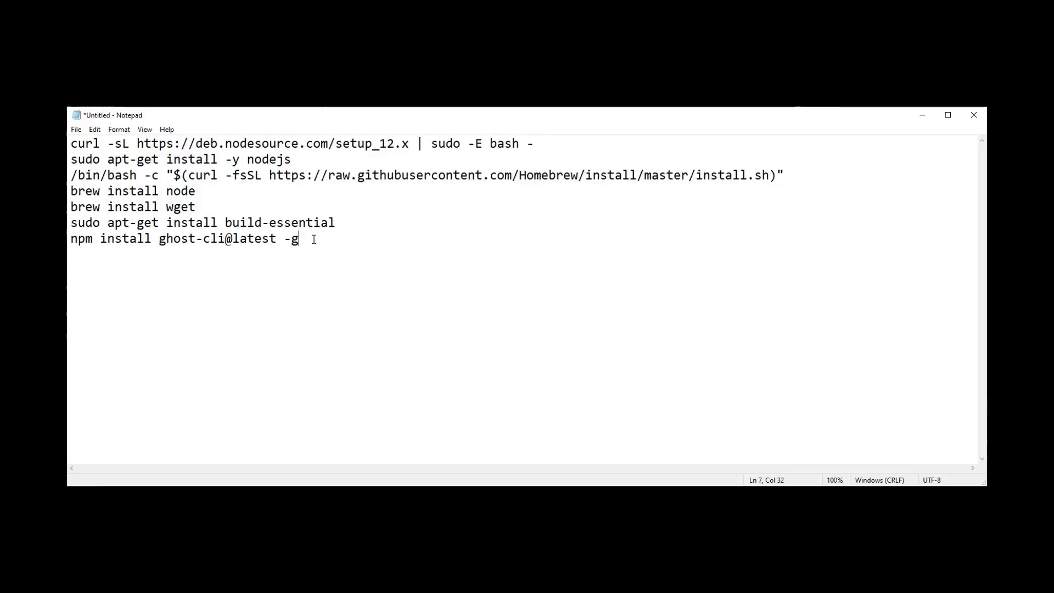
{"action": "left_click_drag", "start_coordinate": [313, 239], "coordinate": [72, 143]}
{"action": "key", "text": "ctrl+c"}
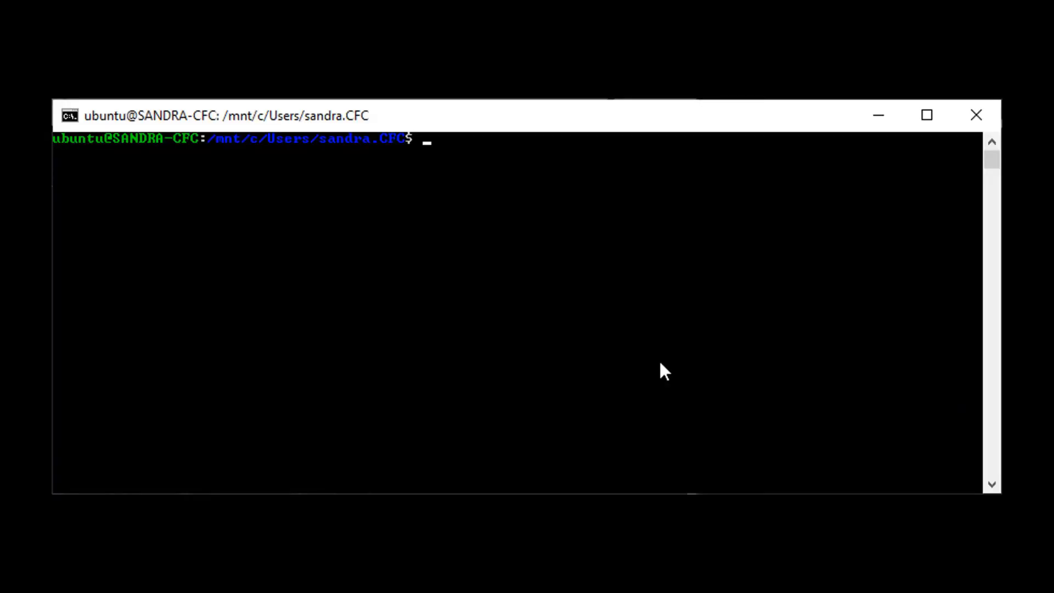
In the Ubuntu terminal, open a new file named installg.sh in nano
{"action": "type", "text": "nanoi"}
{"action": "key", "text": "BackSpace"}
{"action": "type", "text": "install"}
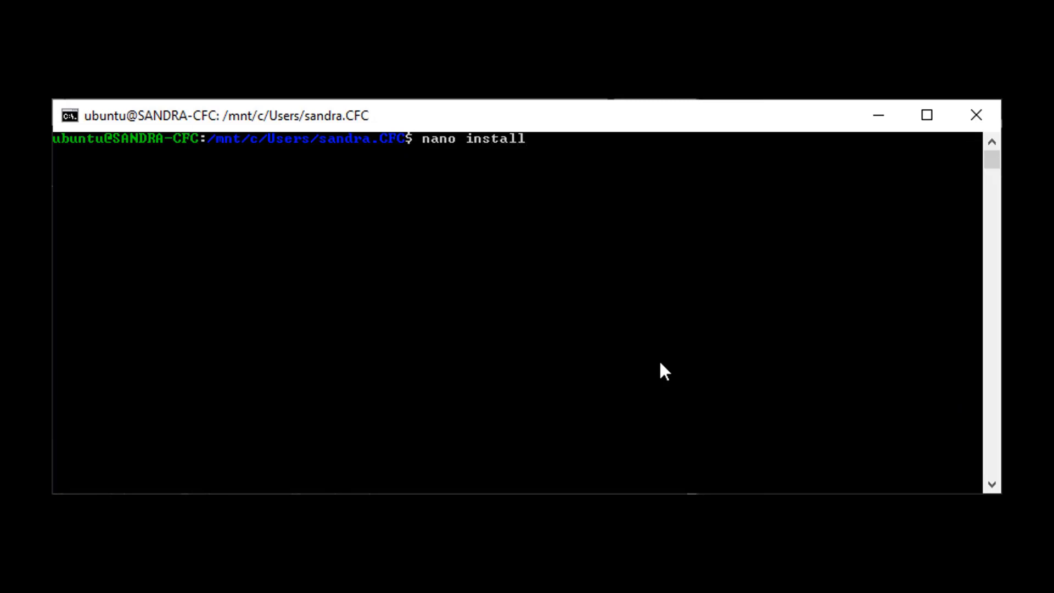
{"action": "type", "text": "g.sh"}
{"action": "key", "text": "Return"}
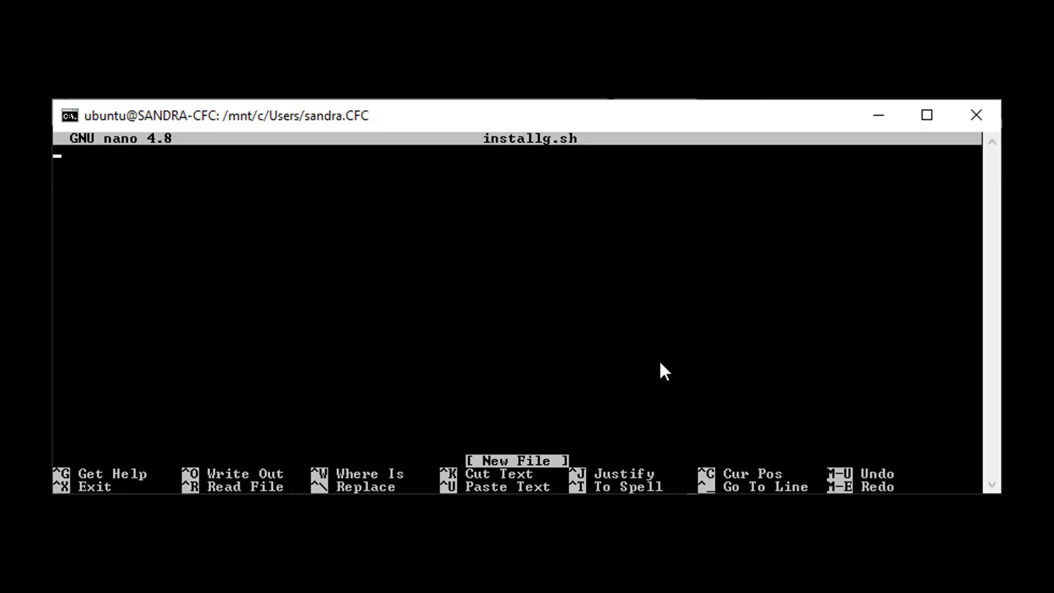
Paste the copied installation commands into installg.sh, then save the file and exit nano
{"action": "right_click", "coordinate": [239, 233]}
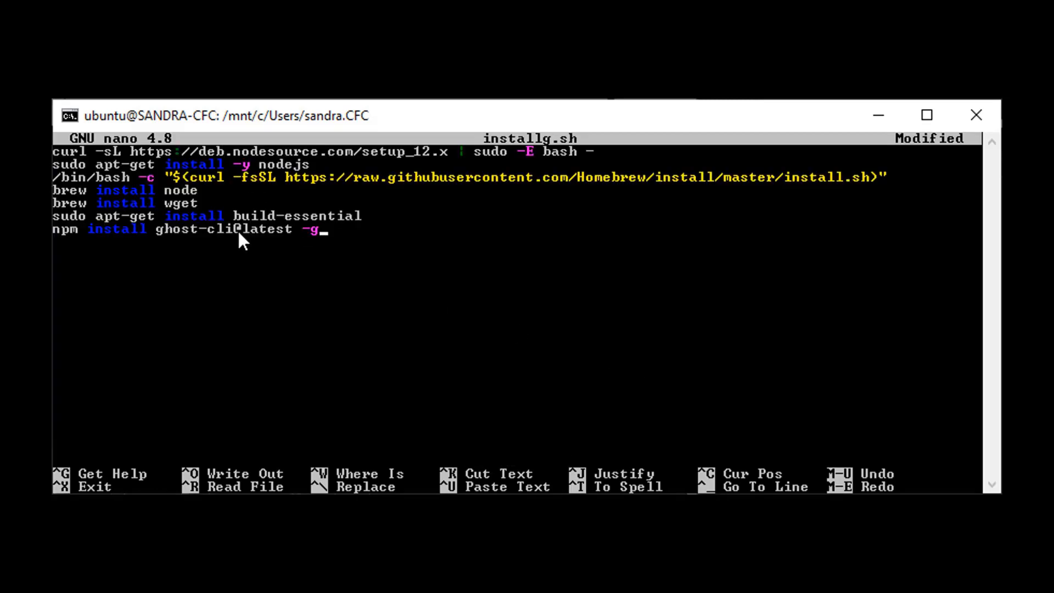
{"action": "key", "text": "ctrl+x"}
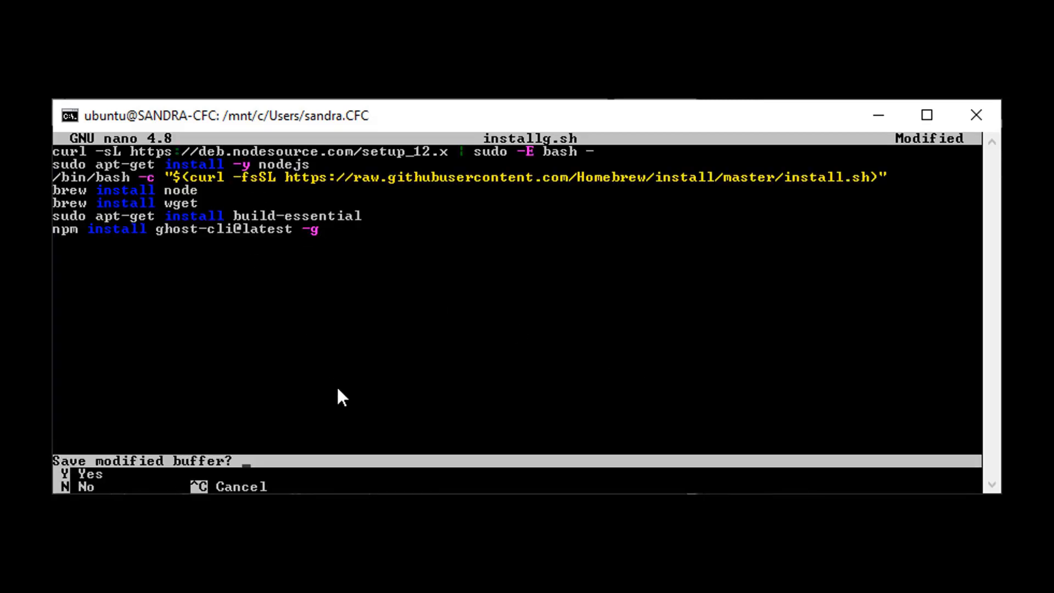
{"action": "key", "text": "y"}
{"action": "key", "text": "Return"}
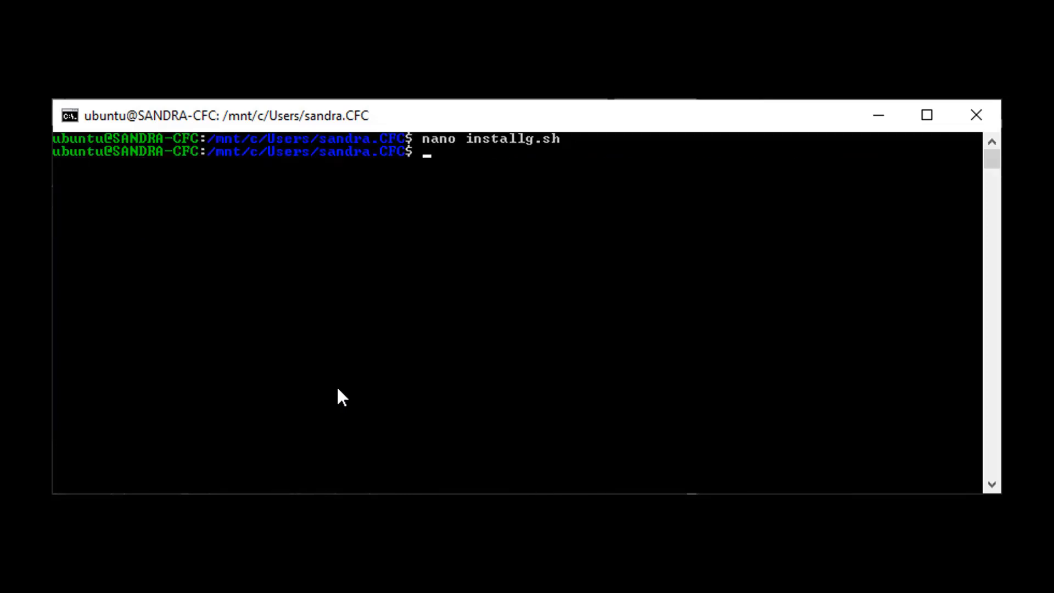
Make installg.sh executable with chmod +x
{"action": "type", "text": "chmod +x insta"}
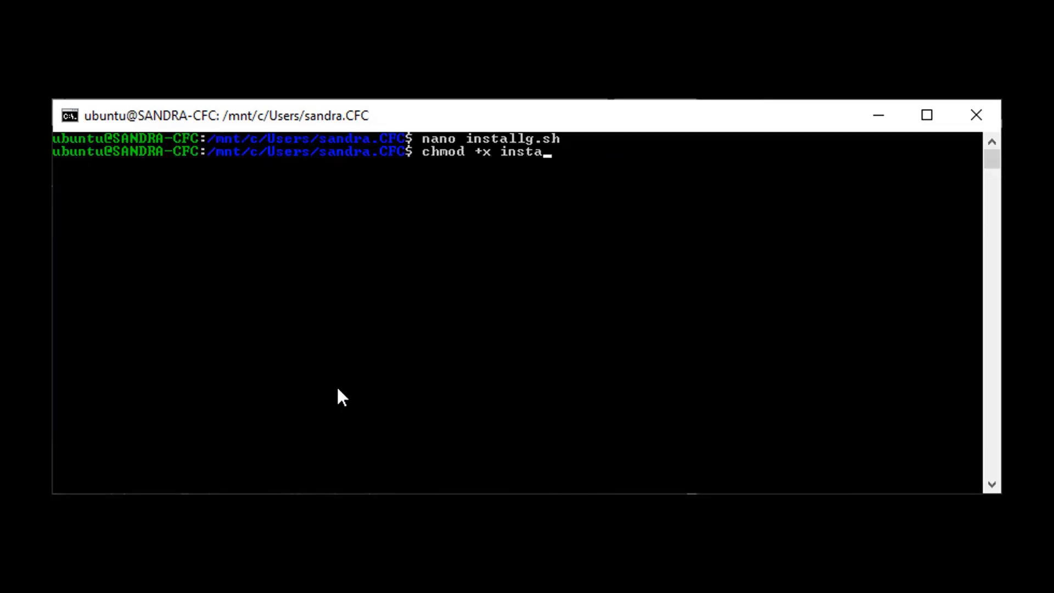
{"action": "type", "text": "llg.sh"}
{"action": "key", "text": "Return"}
Run ./install.sh and enter the sudo password for the installation
{"action": "type", "text": "./i"}
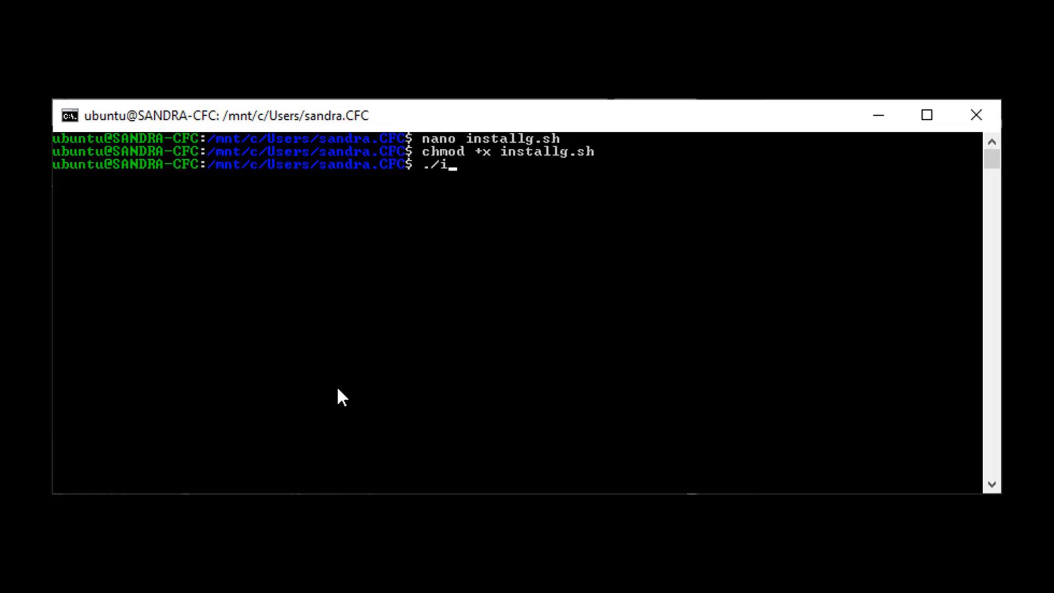
{"action": "type", "text": "nstall.sh"}
{"action": "key", "text": "Return"}
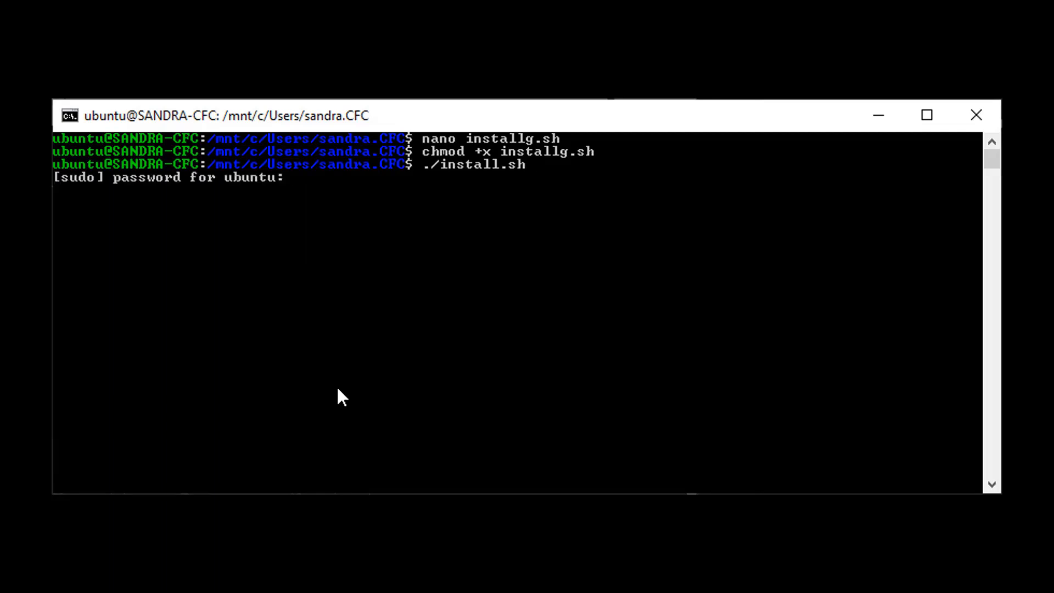
{"action": "key", "text": "Return"}
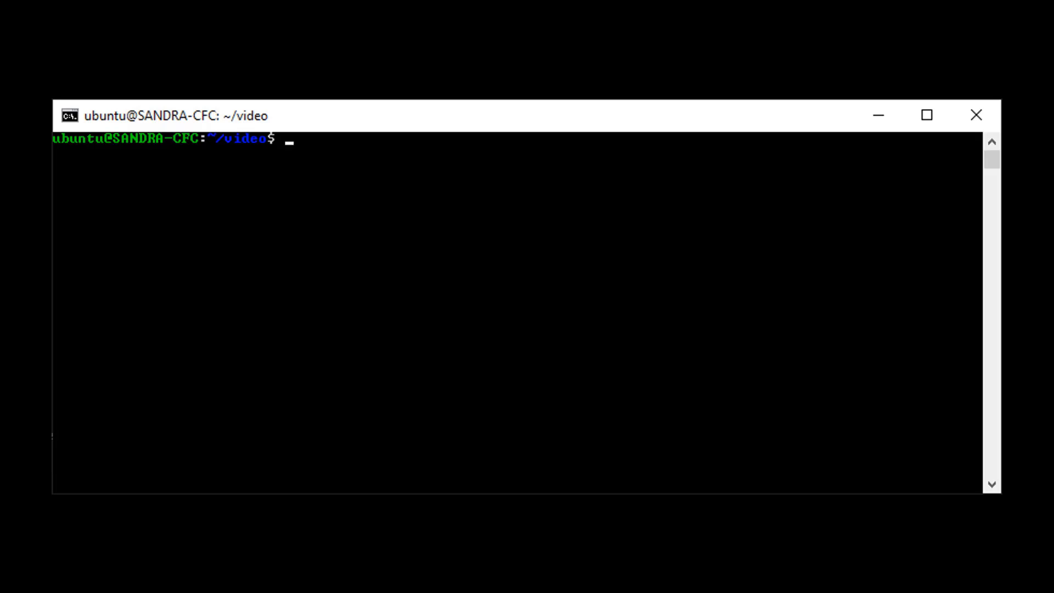
Create a directory named ghost inside ~/video and change into it with a single command line
{"action": "type", "text": "mkdir ghost "}
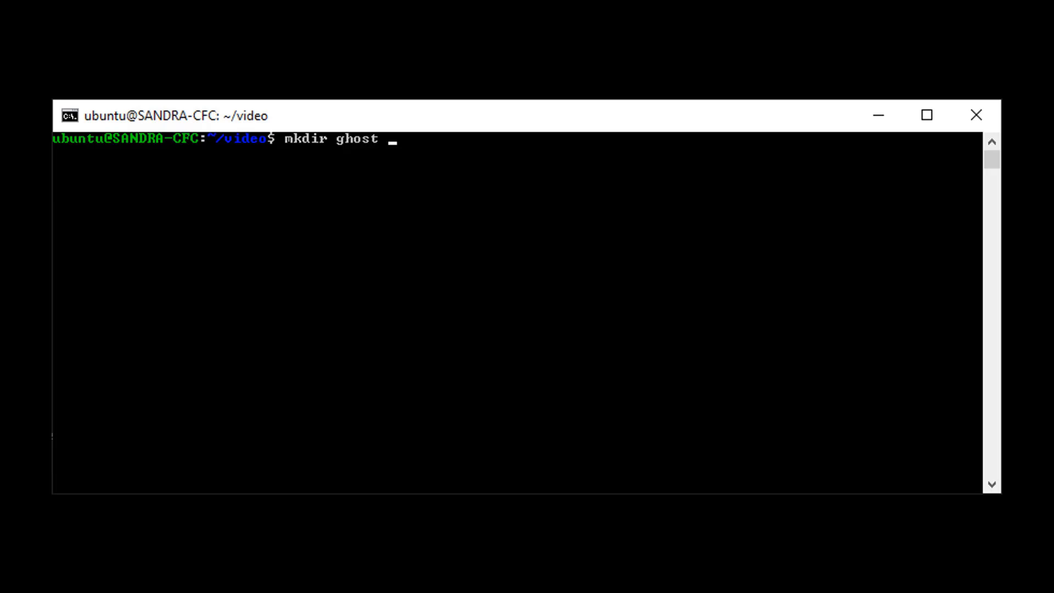
{"action": "type", "text": "&& cd ghost"}
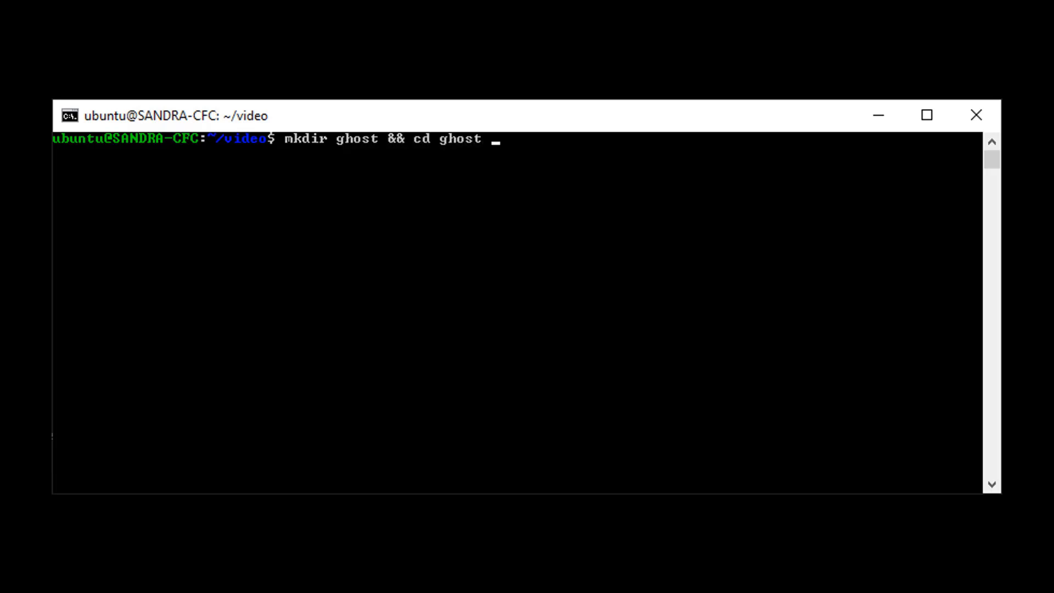
{"action": "key", "text": "Return"}
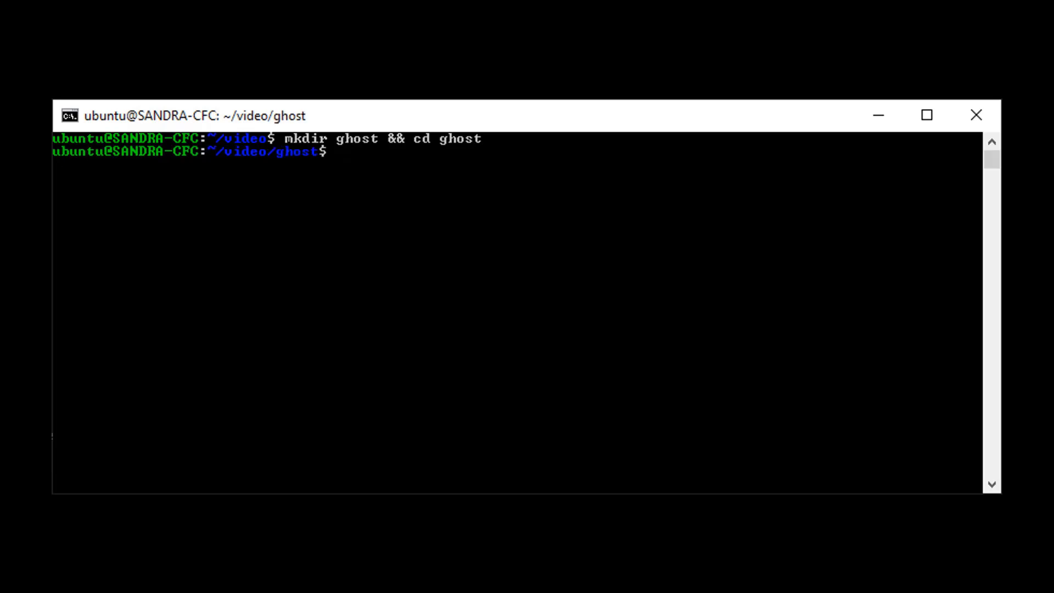
Install Ghost locally with ghost install local, using the options --no-start, --enable and --port 2368
{"action": "type", "text": "ghost install local "}
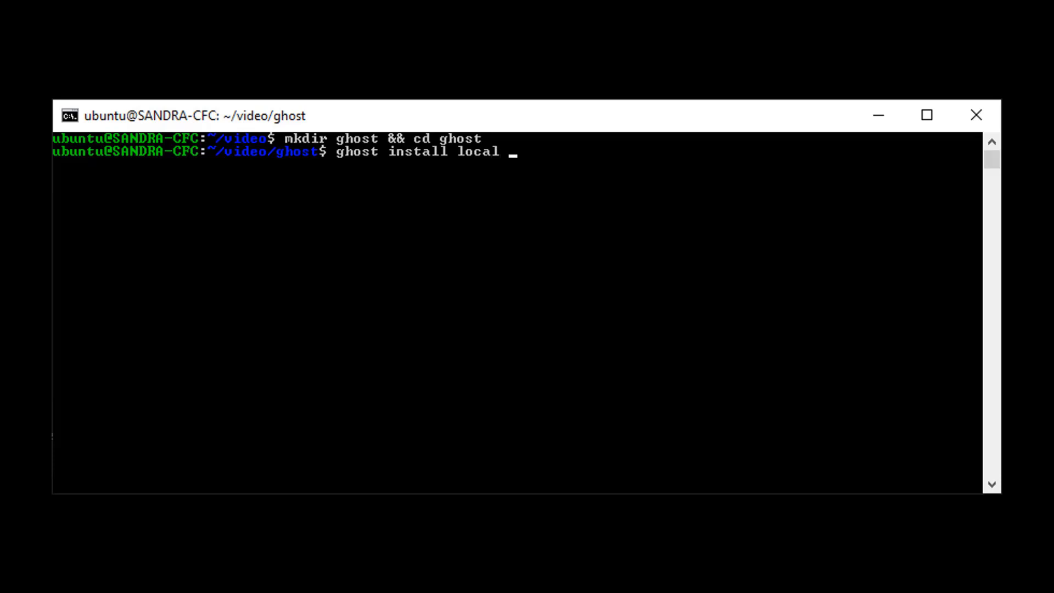
{"action": "type", "text": "--no-start --enable"}
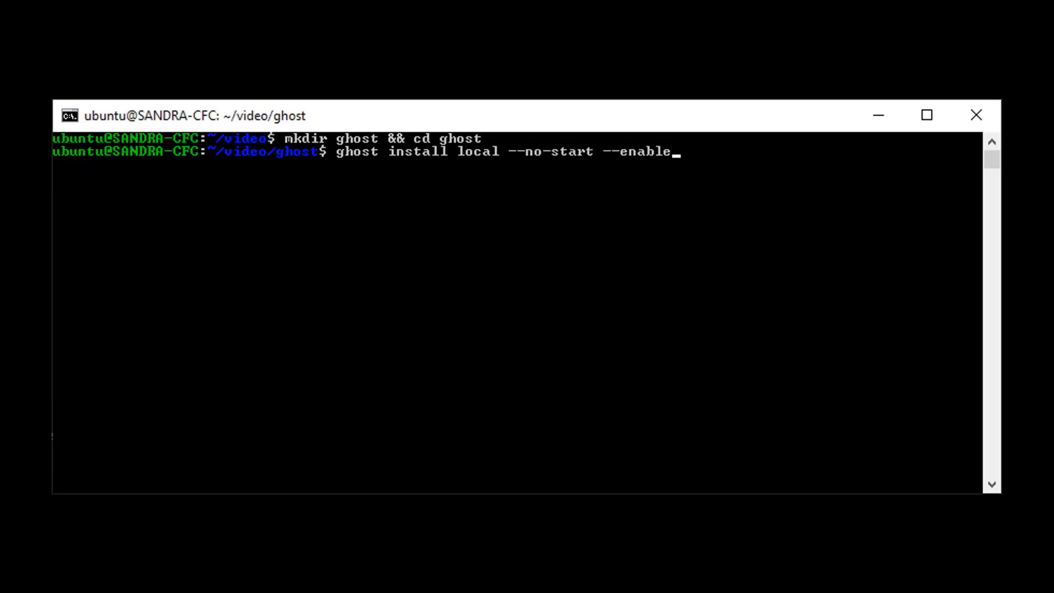
{"action": "type", "text": " --port 2368"}
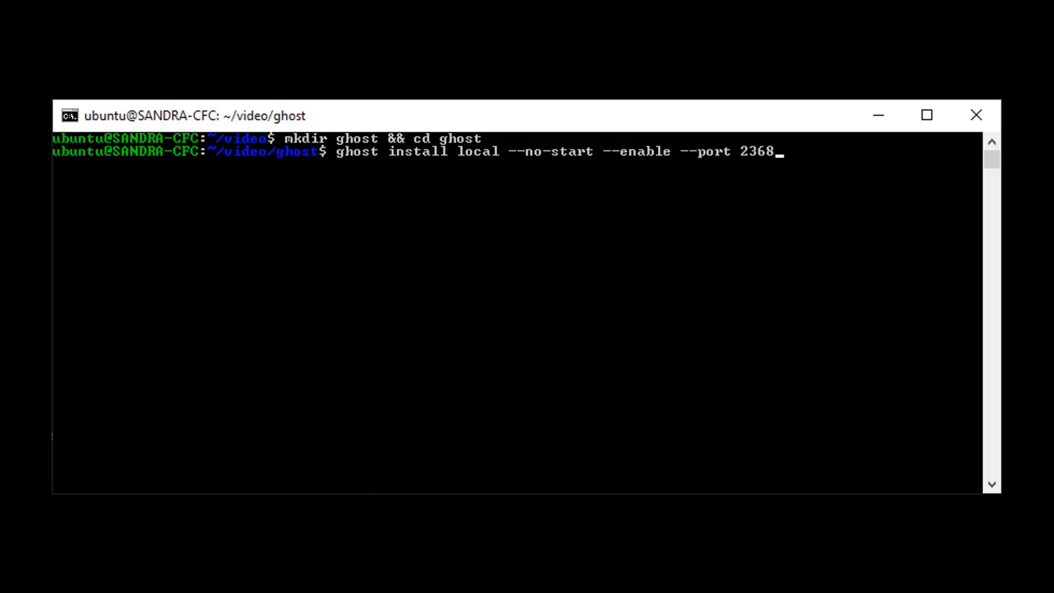
{"action": "key", "text": "Return"}
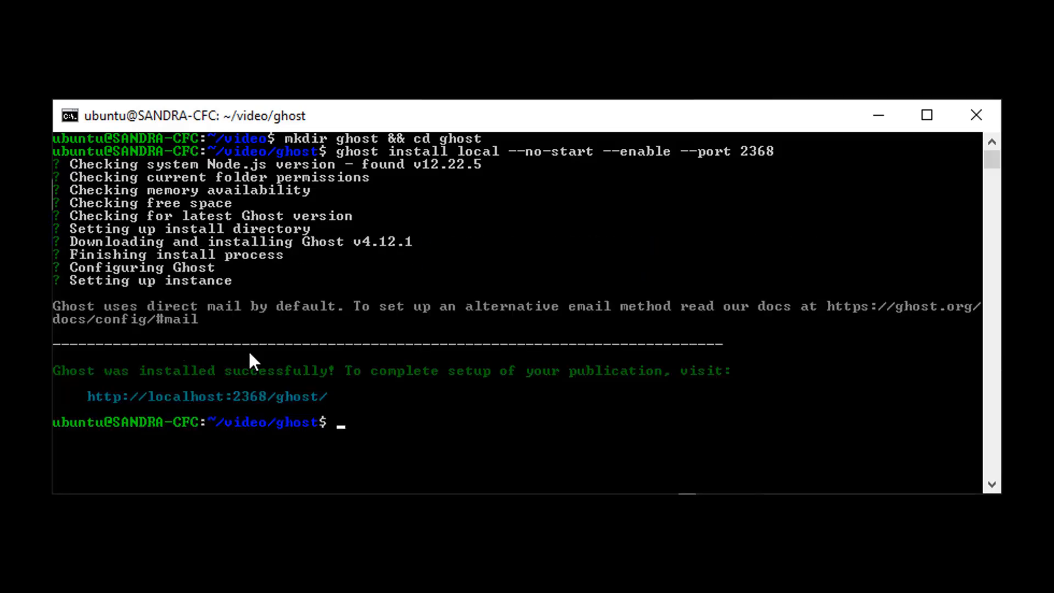
{"action": "left_click", "coordinate": [460, 358]}
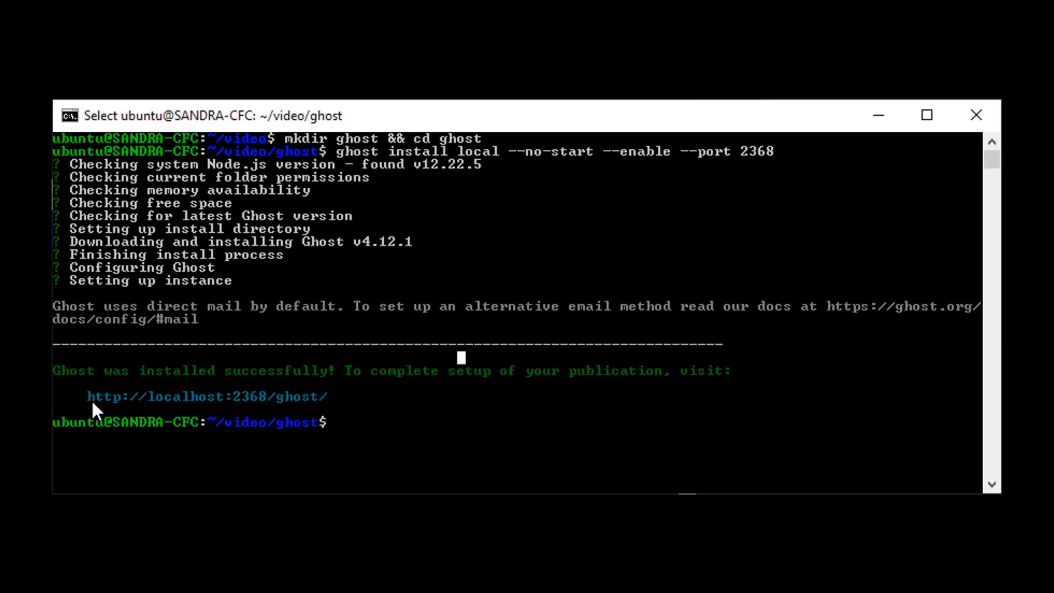
{"action": "left_click_drag", "start_coordinate": [89, 398], "coordinate": [321, 395]}
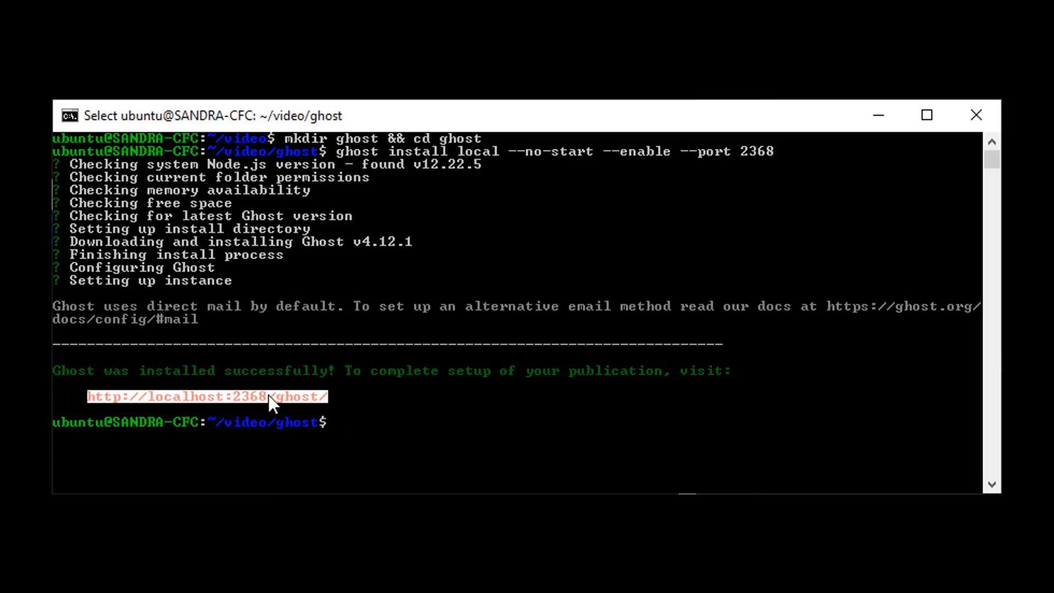
{"action": "right_click", "coordinate": [217, 398]}
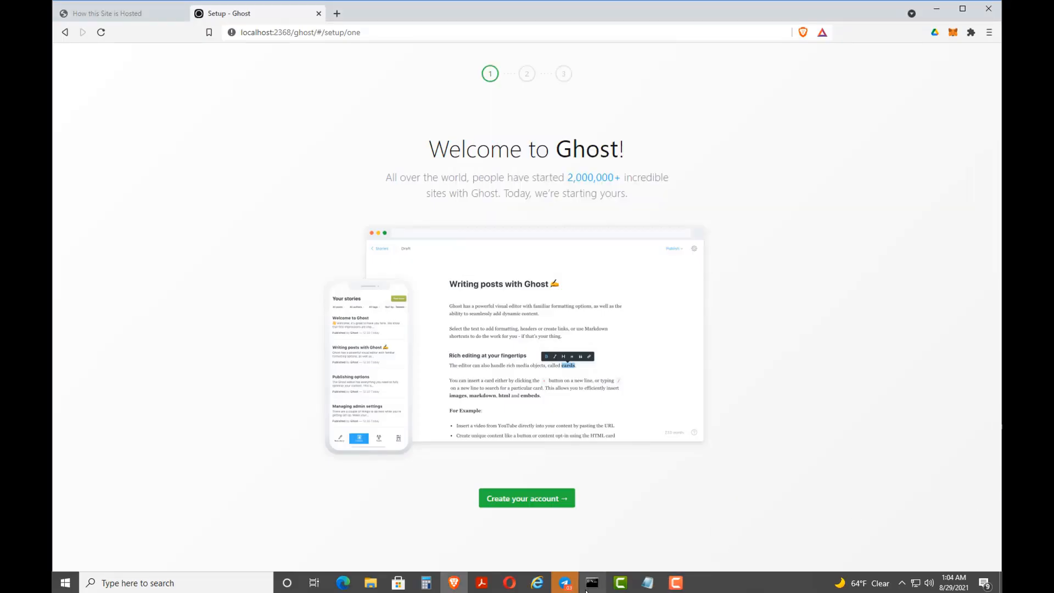
Switch to the Ubuntu terminal and examine the ghost start command and its startup output
{"action": "left_click", "coordinate": [592, 582]}
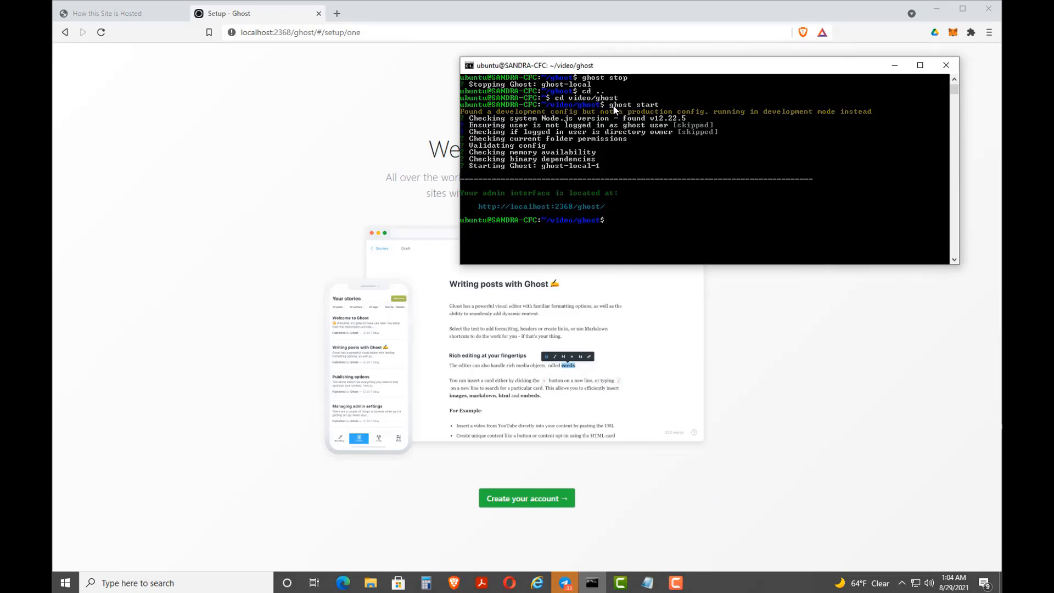
{"action": "left_click_drag", "start_coordinate": [611, 105], "coordinate": [666, 111]}
{"action": "left_click", "coordinate": [666, 112]}
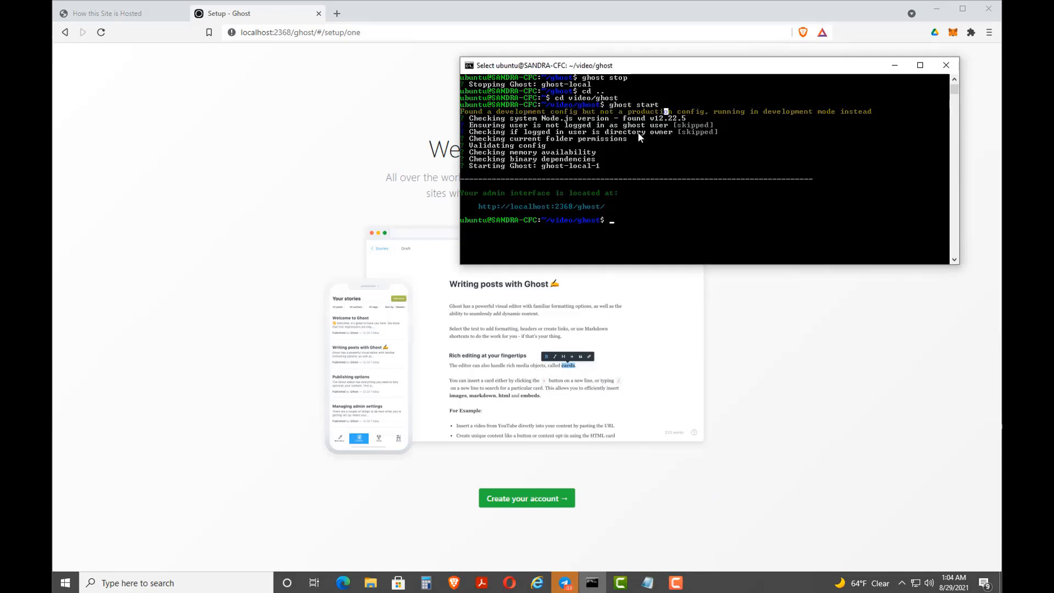
{"action": "scroll", "coordinate": [636, 134], "scroll_direction": "down", "scroll_amount": 1}
{"action": "scroll", "coordinate": [636, 135], "scroll_direction": "up", "scroll_amount": 1}
{"action": "left_click", "coordinate": [665, 118]}
{"action": "left_click_drag", "start_coordinate": [608, 106], "coordinate": [661, 106]}
{"action": "left_click", "coordinate": [653, 105]}
{"action": "left_click", "coordinate": [607, 152]}
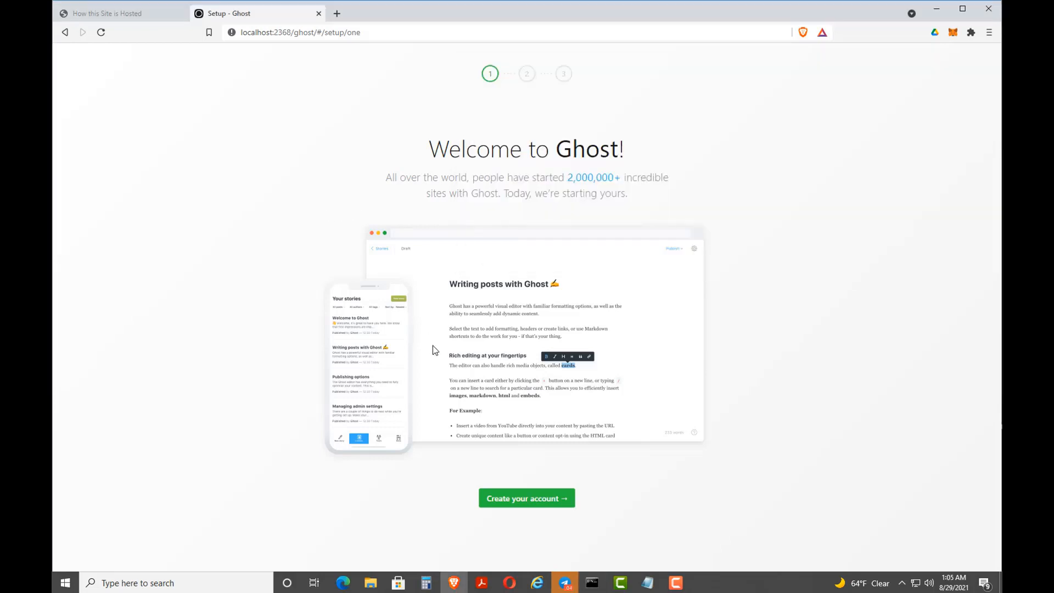
Begin creating the Ghost account in the browser, with the site title Test Site and the owner's full name
{"action": "left_click", "coordinate": [530, 500]}
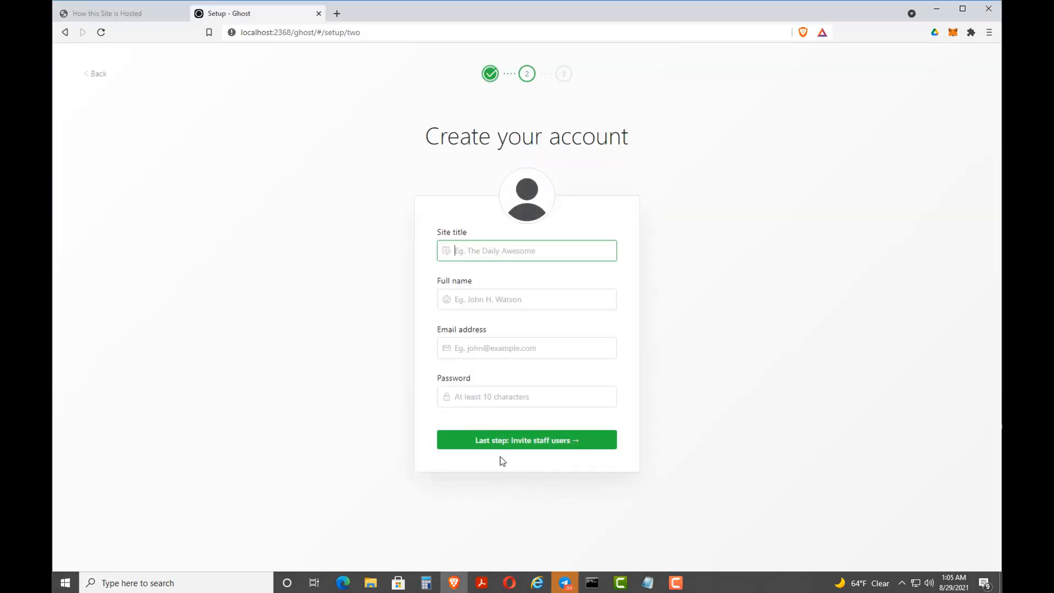
{"action": "left_click", "coordinate": [490, 249]}
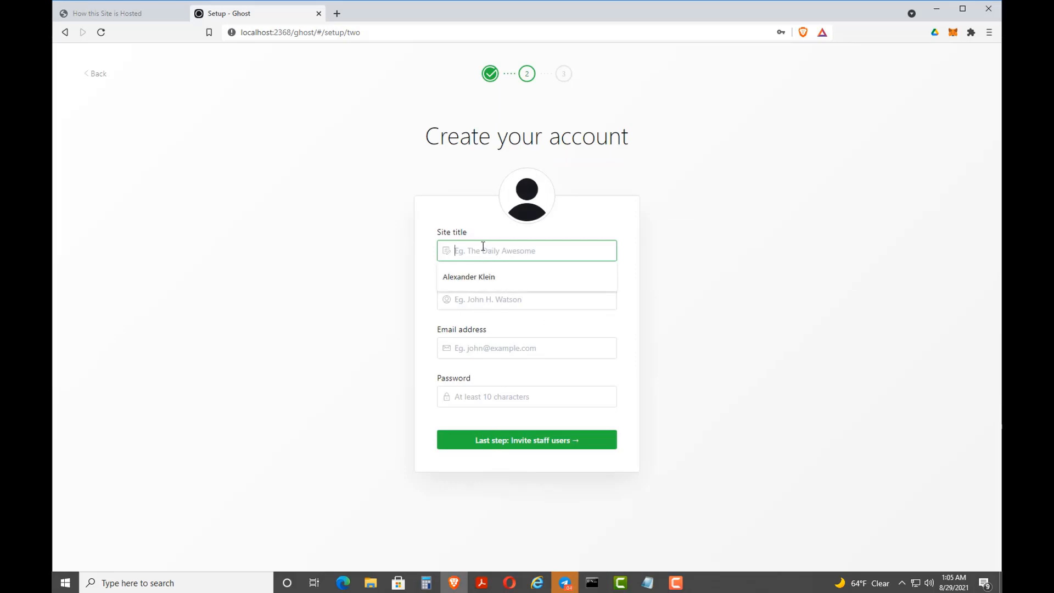
{"action": "type", "text": "Test Site"}
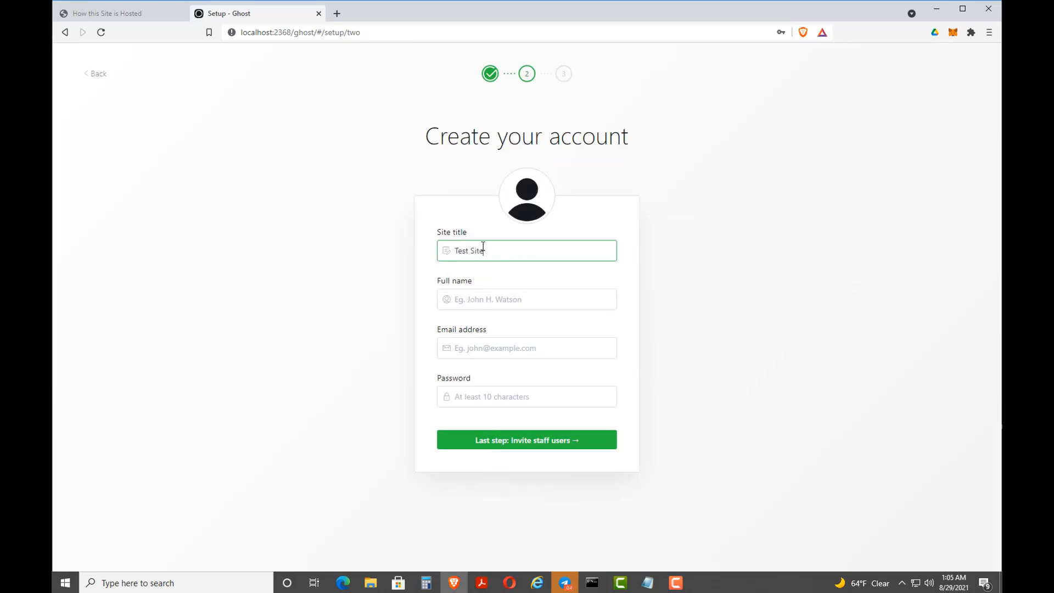
{"action": "key", "text": "Tab"}
{"action": "type", "text": "Y"}
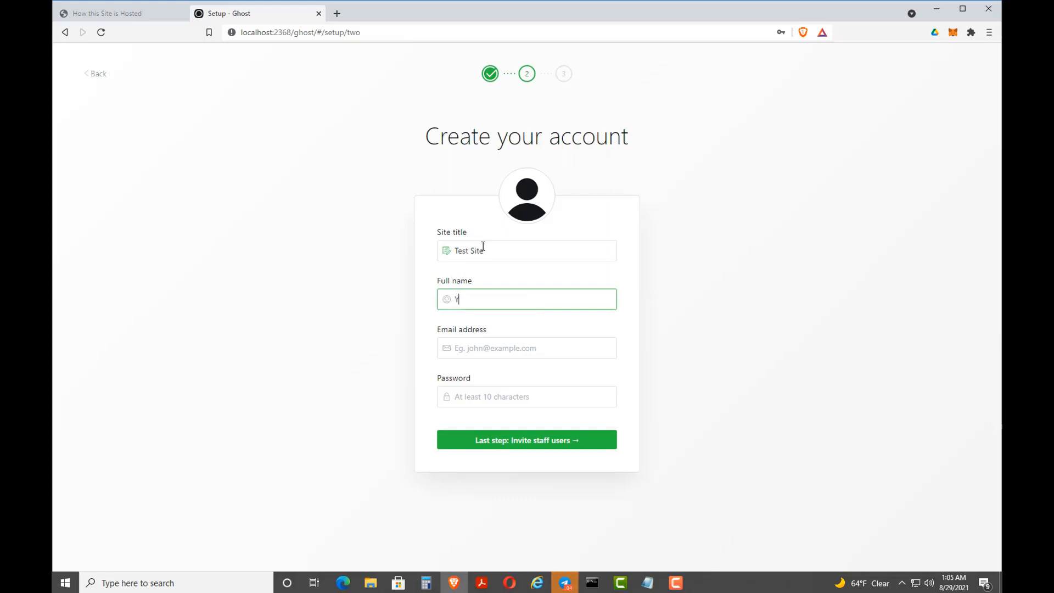
{"action": "type", "text": "outuber"}
Fill in the account's email address and password, and submit the account form
{"action": "key", "text": "Tab"}
{"action": "type", "text": "al"}
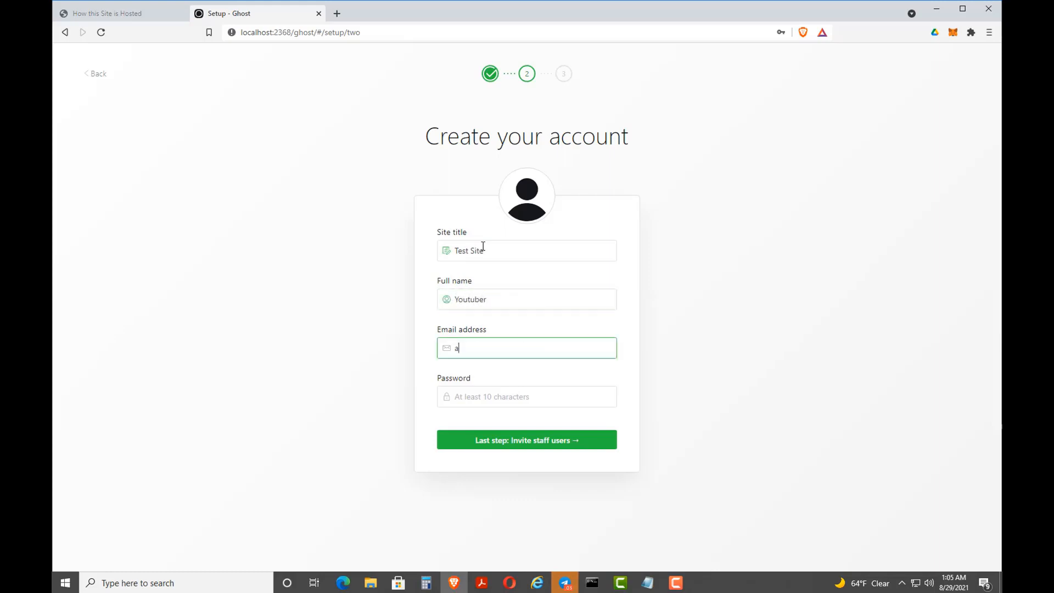
{"action": "key", "text": "Down"}
{"action": "key", "text": "Tab"}
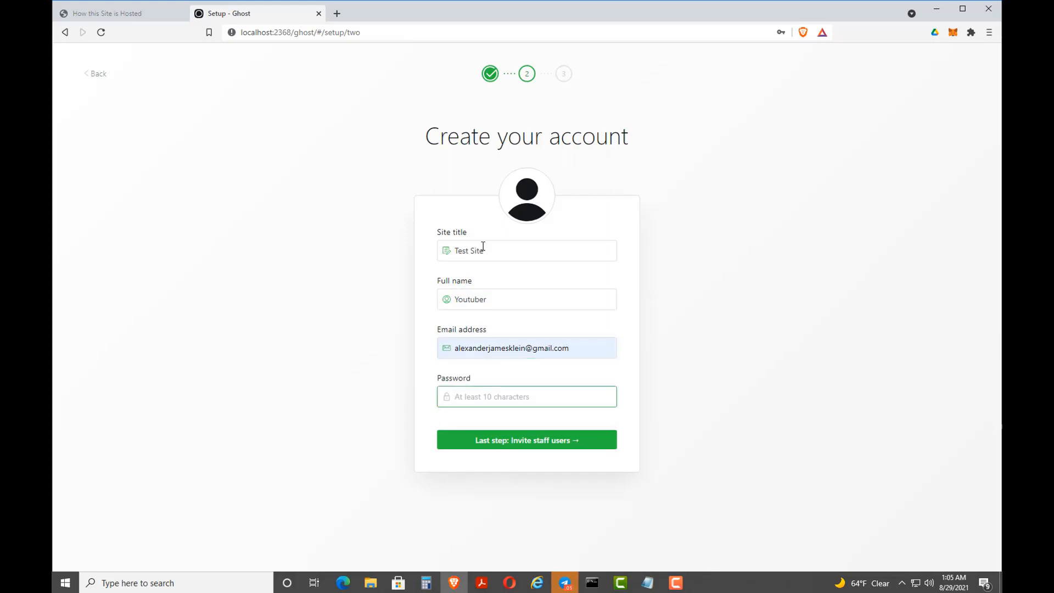
{"action": "type", "text": "•••••••••••••••••••"}
{"action": "left_click", "coordinate": [501, 448]}
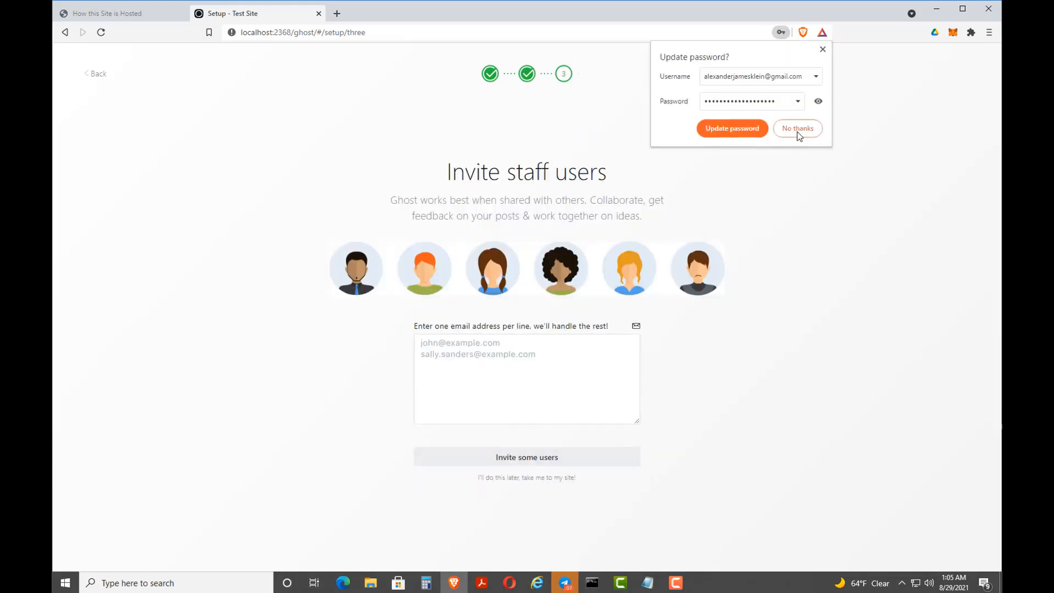
Decline the browser's password update and skip inviting staff users to go to the site dashboard
{"action": "left_click", "coordinate": [797, 131]}
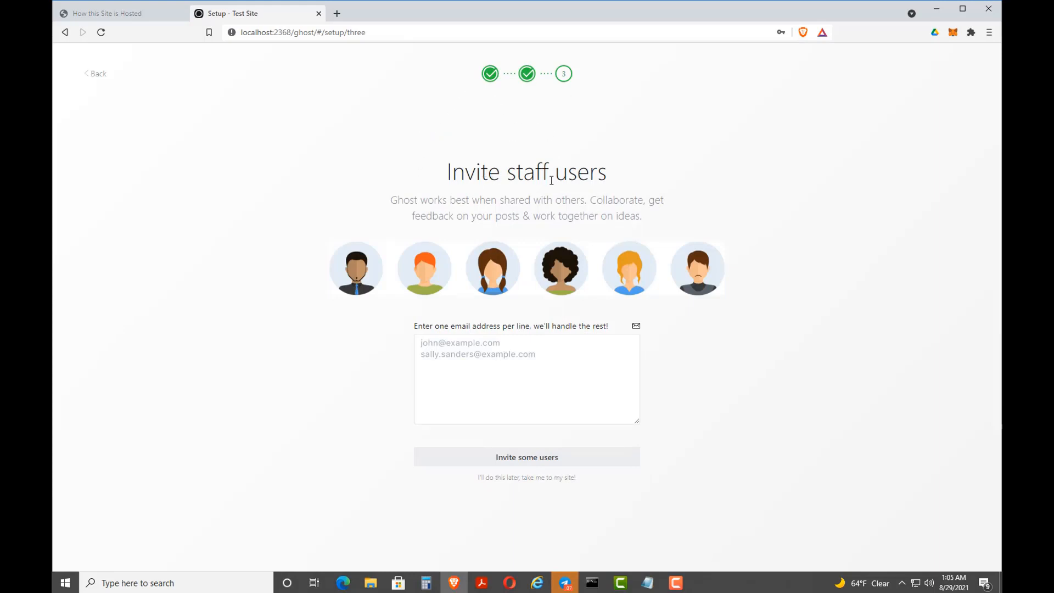
{"action": "left_click", "coordinate": [525, 477]}
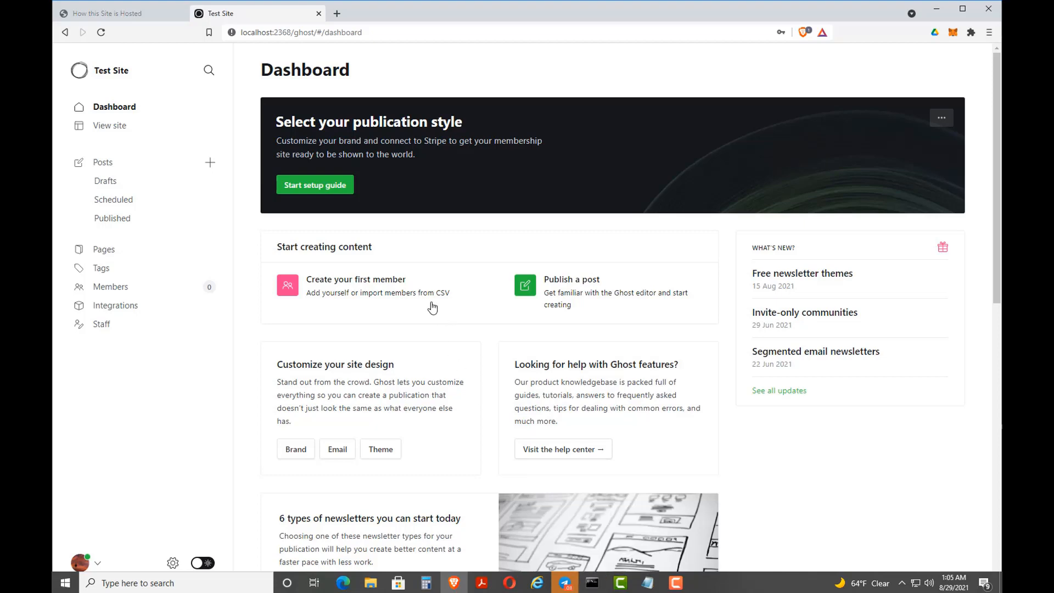
{"action": "left_click", "coordinate": [670, 583]}
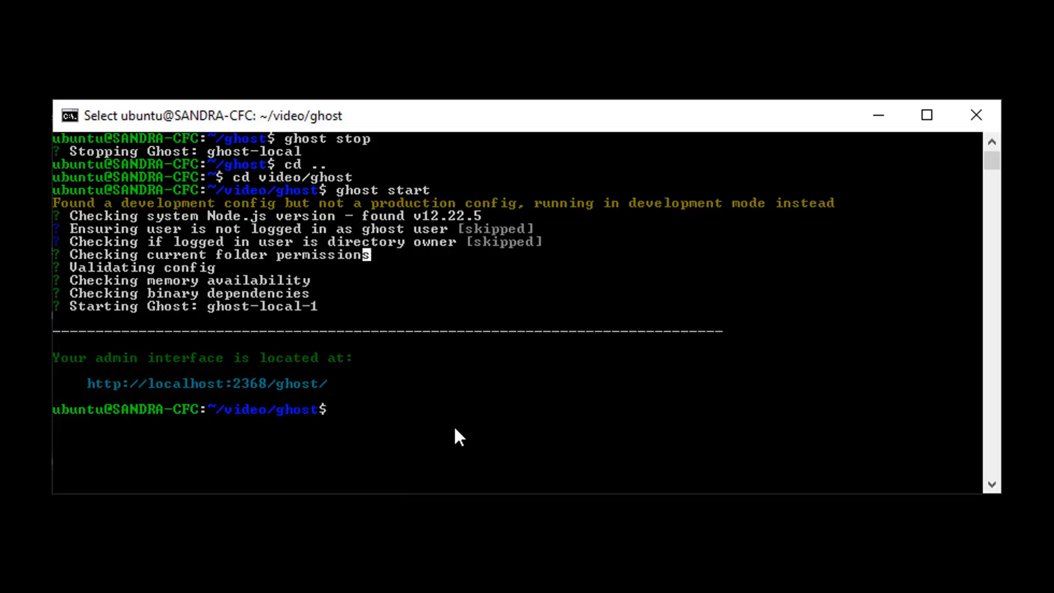
Install ghost-static-site-generator globally through npm with sudo, submitting the sudo password
{"action": "key", "text": "Escape"}
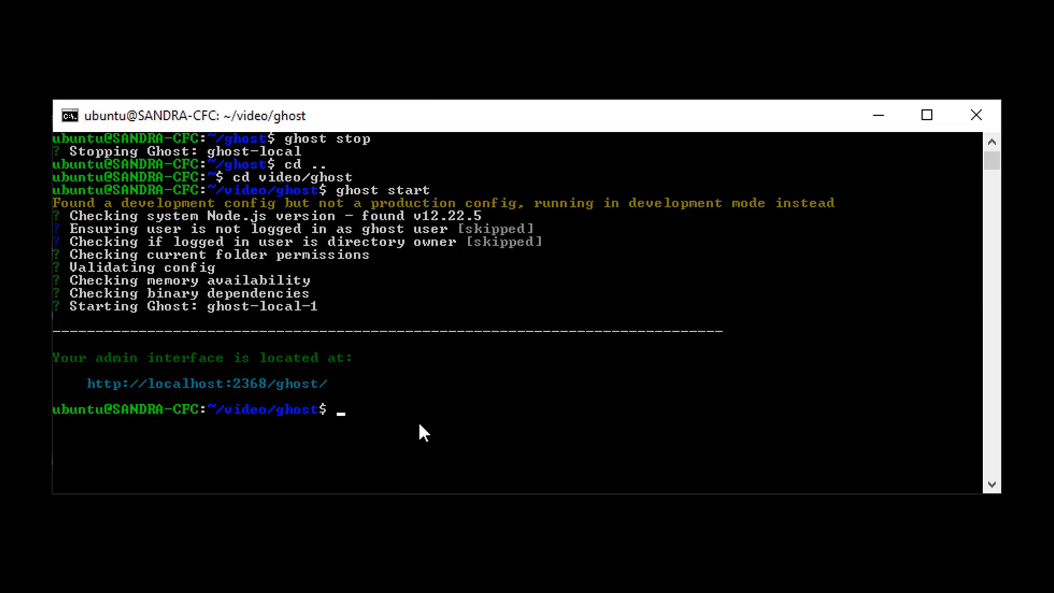
{"action": "type", "text": "s"}
{"action": "key", "text": "BackSpace"}
{"action": "right_click", "coordinate": [459, 424]}
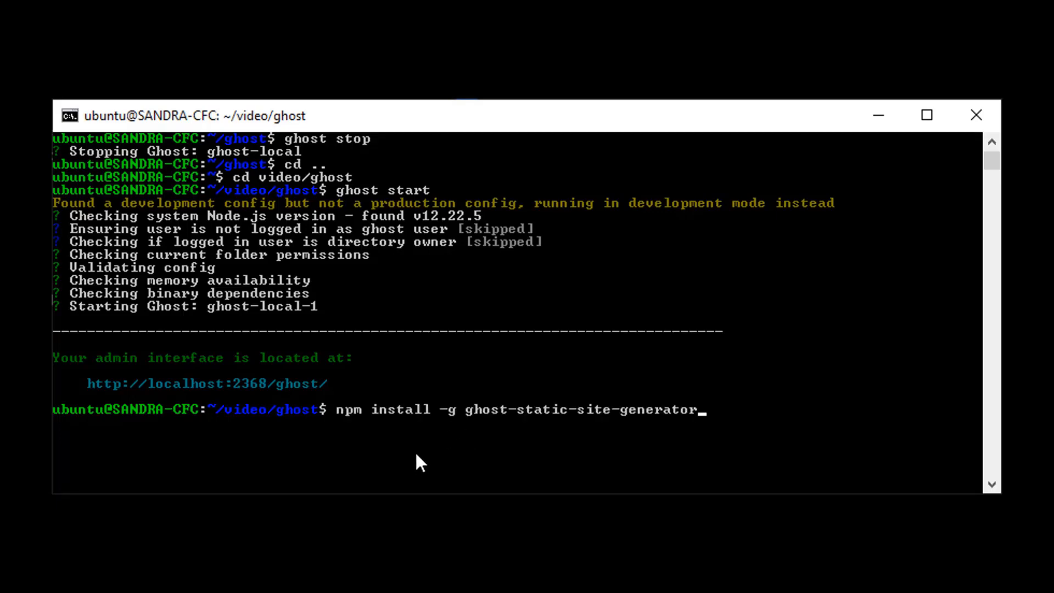
{"action": "key", "text": "Home"}
{"action": "type", "text": "sudo"}
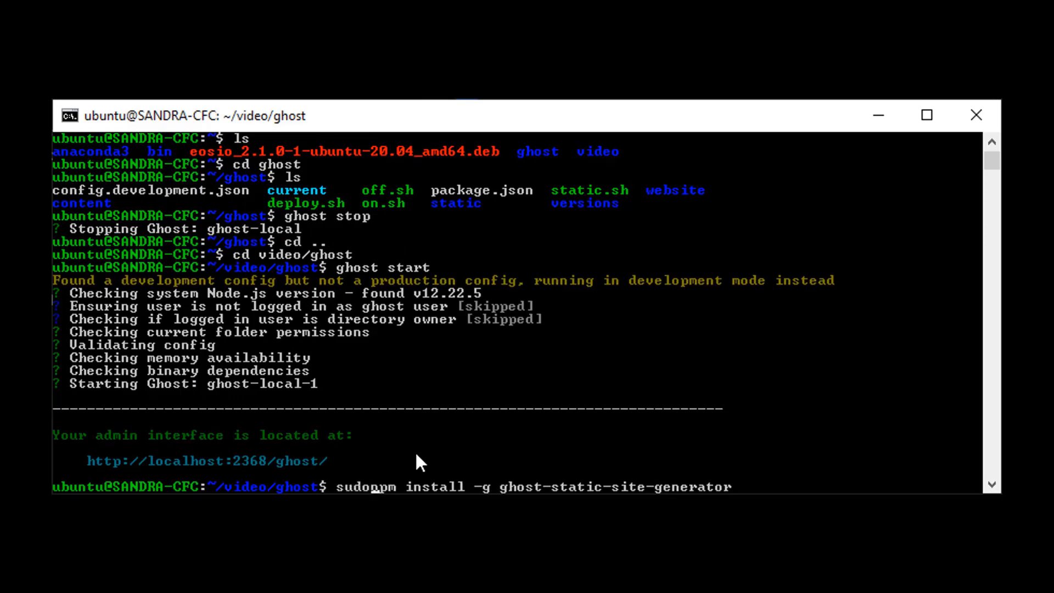
{"action": "key", "text": "Return"}
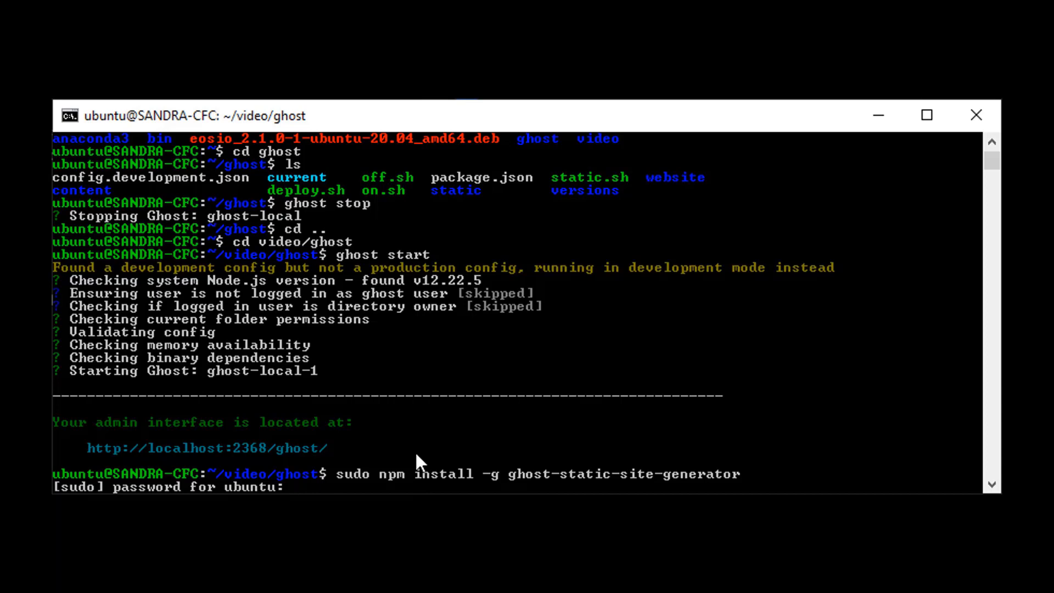
{"action": "key", "text": "Return"}
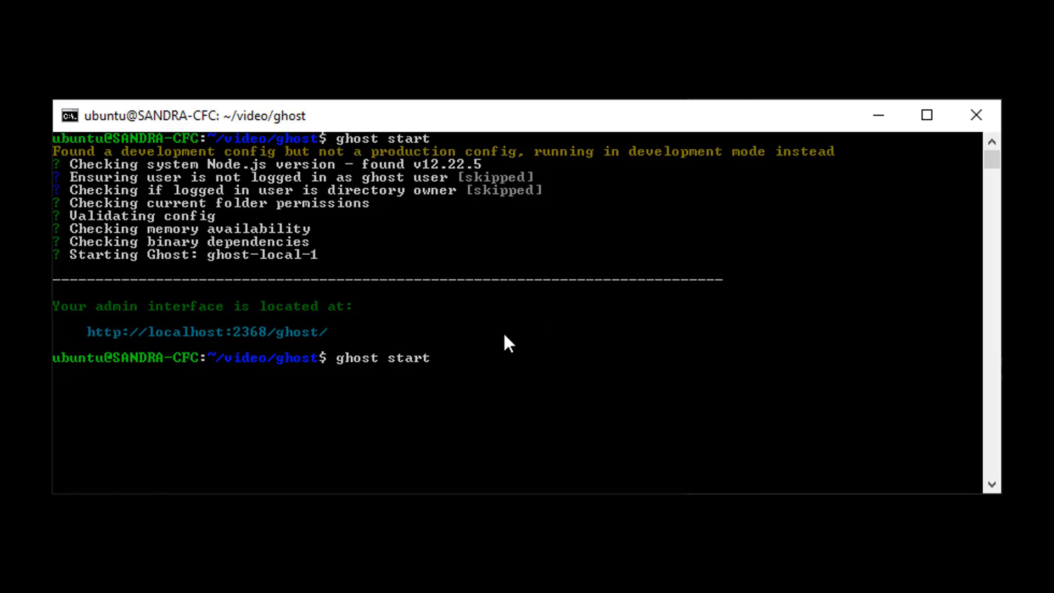
Recall the mkdir website && gssg command from the terminal history and remove its leading space
{"action": "key", "text": "Up"}
{"action": "key", "text": "Up"}
{"action": "key", "text": "Left"}
{"action": "key", "text": "Left"}
{"action": "key", "text": "Left"}
{"action": "key", "text": "Left"}
{"action": "key", "text": "Left"}
{"action": "key", "text": "Left"}
{"action": "key", "text": "Left"}
{"action": "key", "text": "Left"}
{"action": "key", "text": "Left"}
{"action": "key", "text": "Left"}
{"action": "key", "text": "Left"}
{"action": "key", "text": "Left"}
{"action": "key", "text": "Left"}
{"action": "key", "text": "Left"}
{"action": "key", "text": "Left"}
{"action": "key", "text": "Left"}
{"action": "key", "text": "Left"}
{"action": "key", "text": "Left"}
{"action": "key", "text": "Left"}
{"action": "key", "text": "Left"}
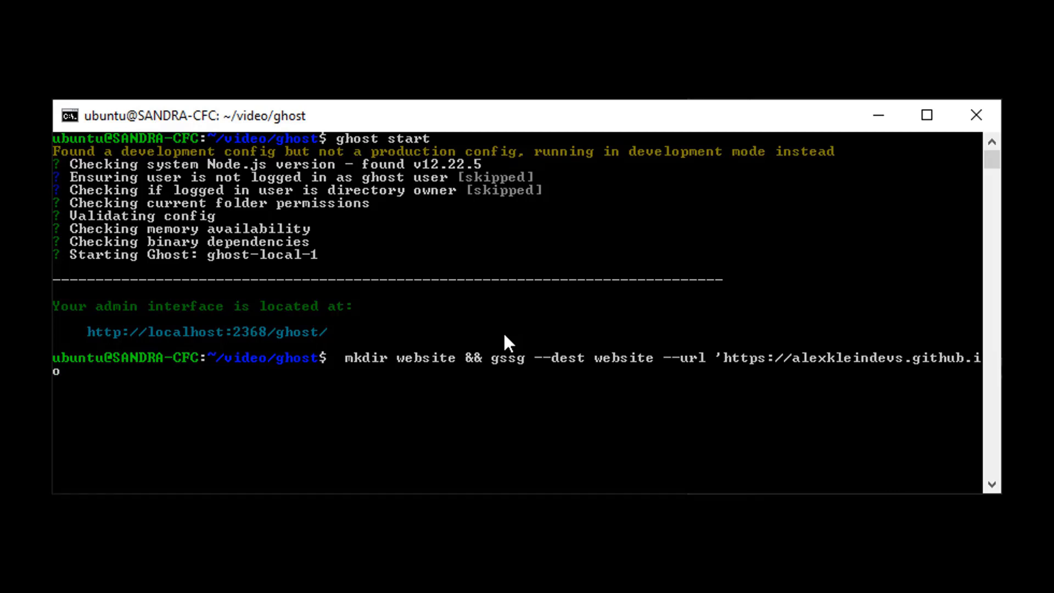
{"action": "key", "text": "Left"}
{"action": "key", "text": "Left"}
{"action": "key", "text": "Left"}
{"action": "key", "text": "Left"}
{"action": "key", "text": "Left"}
{"action": "key", "text": "Left"}
{"action": "key", "text": "Left"}
{"action": "key", "text": "Left"}
{"action": "key", "text": "Left"}
{"action": "key", "text": "Left"}
{"action": "key", "text": "Left"}
{"action": "key", "text": "Left"}
{"action": "key", "text": "Left"}
{"action": "key", "text": "Left"}
{"action": "key", "text": "Left"}
{"action": "key", "text": "Left"}
{"action": "key", "text": "Left"}
{"action": "key", "text": "Left"}
{"action": "key", "text": "Left"}
{"action": "key", "text": "Left"}
{"action": "key", "text": "Left"}
{"action": "key", "text": "Left"}
{"action": "key", "text": "Left"}
{"action": "key", "text": "Left"}
{"action": "key", "text": "Left"}
{"action": "key", "text": "Left"}
{"action": "key", "text": "Left"}
{"action": "key", "text": "BackSpace"}
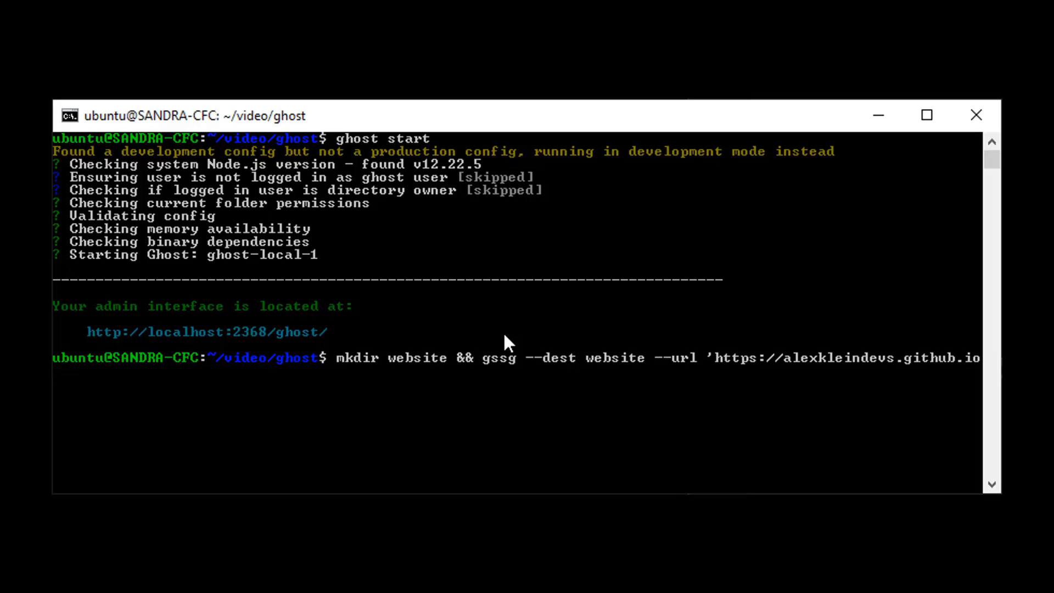
Close the quote after the GitHub Pages URL and run the command to generate the static site into the website folder
{"action": "key", "text": "Right"}
{"action": "key", "text": "Right"}
{"action": "key", "text": "Right"}
{"action": "key", "text": "Right"}
{"action": "key", "text": "Right"}
{"action": "key", "text": "Right"}
{"action": "key", "text": "Right"}
{"action": "key", "text": "Right"}
{"action": "key", "text": "Right"}
{"action": "key", "text": "Right"}
{"action": "key", "text": "Right"}
{"action": "key", "text": "Right"}
{"action": "key", "text": "Right"}
{"action": "key", "text": "Right"}
{"action": "key", "text": "Right"}
{"action": "key", "text": "Right"}
{"action": "key", "text": "Right"}
{"action": "key", "text": "Right"}
{"action": "key", "text": "Right"}
{"action": "key", "text": "Right"}
{"action": "key", "text": "Right"}
{"action": "key", "text": "Right"}
{"action": "key", "text": "Right"}
{"action": "key", "text": "Right"}
{"action": "key", "text": "Right"}
{"action": "key", "text": "Right"}
{"action": "key", "text": "Right"}
{"action": "key", "text": "Right"}
{"action": "key", "text": "Right"}
{"action": "key", "text": "Right"}
{"action": "key", "text": "Right"}
{"action": "key", "text": "Right"}
{"action": "key", "text": "Right"}
{"action": "key", "text": "Right"}
{"action": "key", "text": "Right"}
{"action": "key", "text": "Right"}
{"action": "key", "text": "Right"}
{"action": "key", "text": "Right"}
{"action": "key", "text": "Right"}
{"action": "key", "text": "Right"}
{"action": "key", "text": "Right"}
{"action": "key", "text": "Right"}
{"action": "key", "text": "Right"}
{"action": "key", "text": "Right"}
{"action": "key", "text": "Right"}
{"action": "key", "text": "Right"}
{"action": "key", "text": "Right"}
{"action": "key", "text": "Right"}
{"action": "key", "text": "Right"}
{"action": "key", "text": "Right"}
{"action": "key", "text": "Right"}
{"action": "key", "text": "Right"}
{"action": "key", "text": "Right"}
{"action": "key", "text": "Right"}
{"action": "key", "text": "Right"}
{"action": "key", "text": "Right"}
{"action": "key", "text": "Right"}
{"action": "key", "text": "Right"}
{"action": "key", "text": "Right"}
{"action": "key", "text": "Right"}
{"action": "left_click_drag", "start_coordinate": [787, 274], "coordinate": [935, 272]}
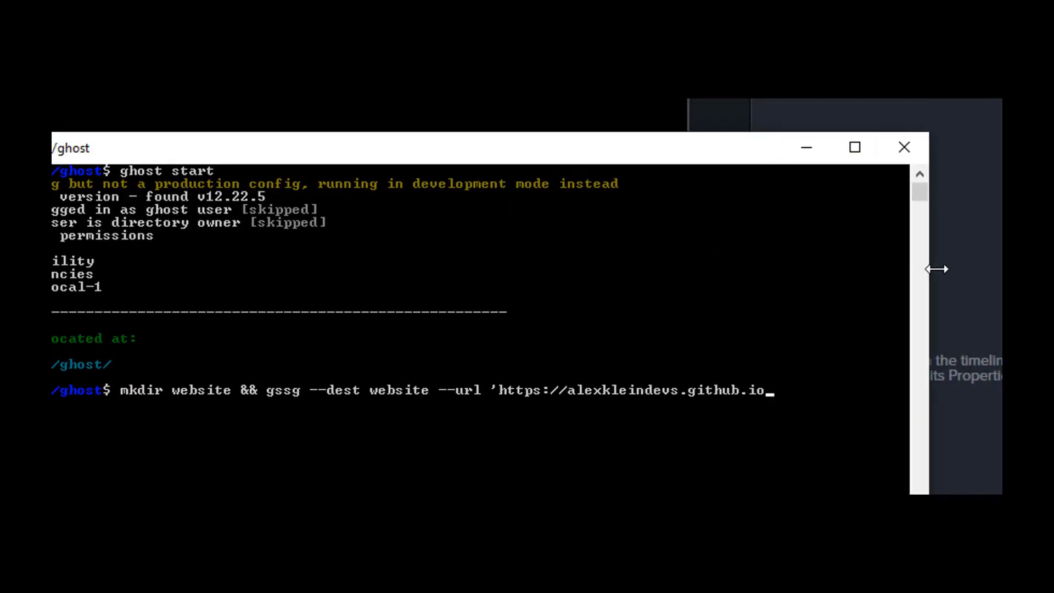
{"action": "type", "text": "'"}
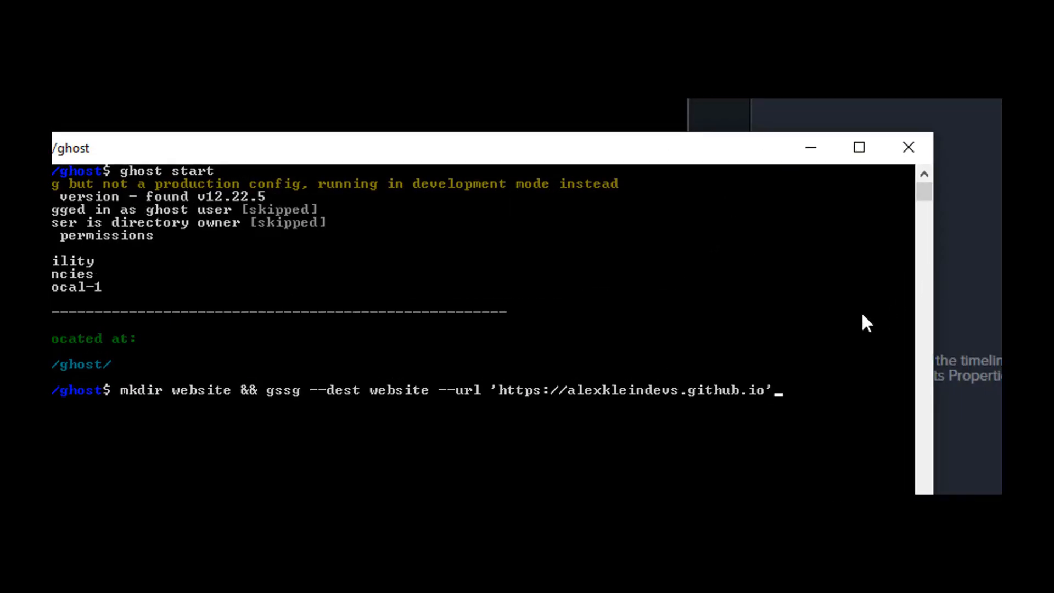
{"action": "key", "text": "Return"}
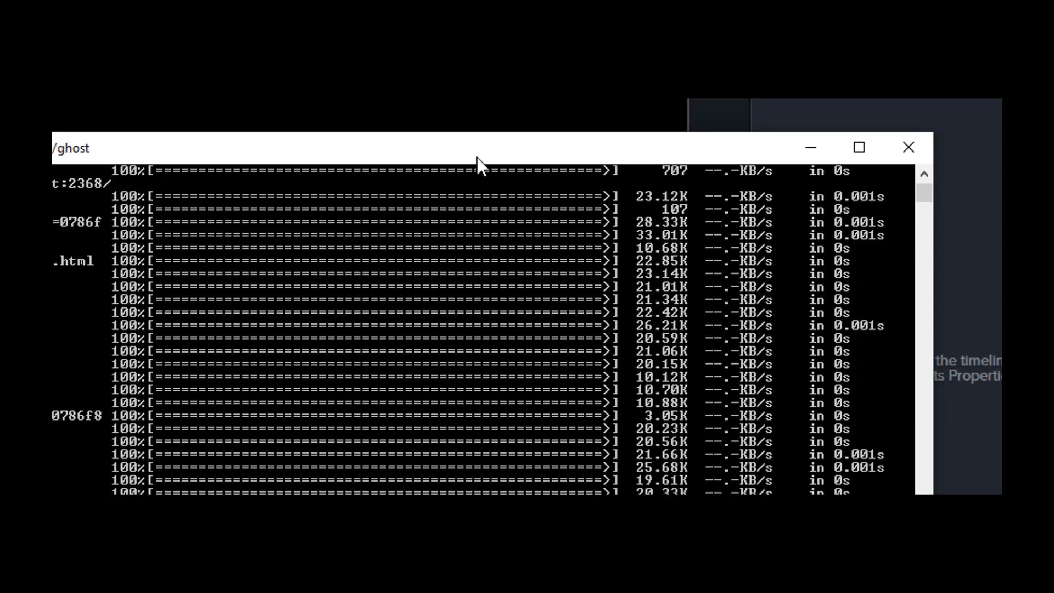
{"action": "left_click_drag", "start_coordinate": [477, 157], "coordinate": [572, 126]}
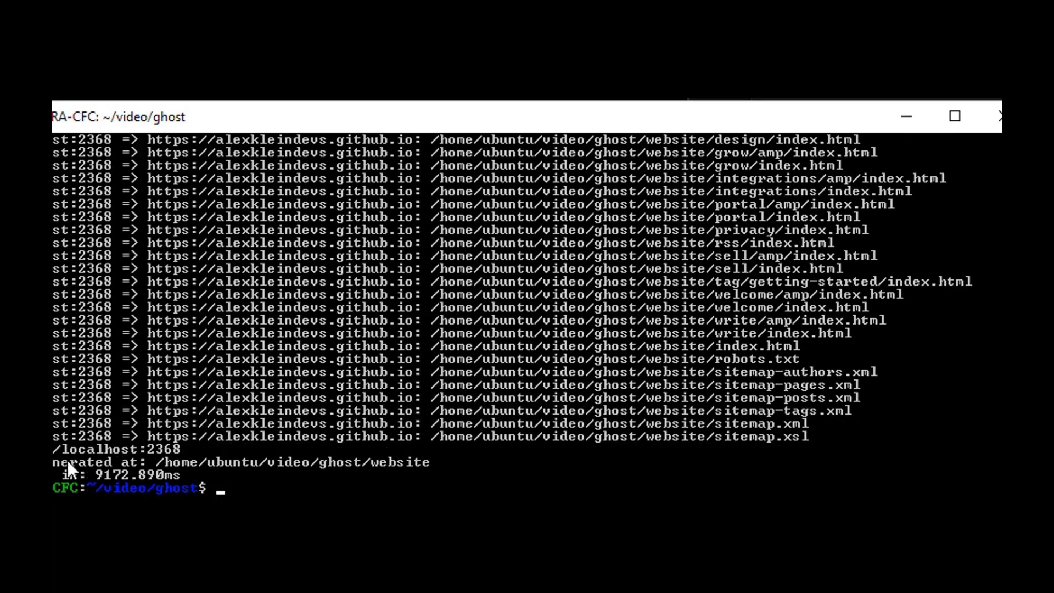
{"action": "left_click", "coordinate": [64, 487]}
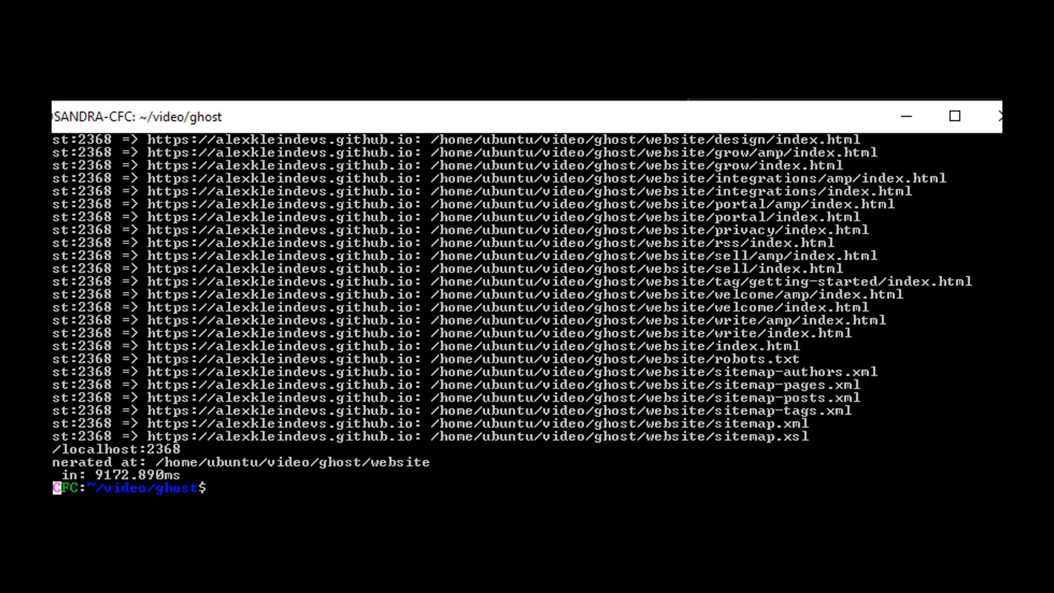
{"action": "key", "text": "Escape"}
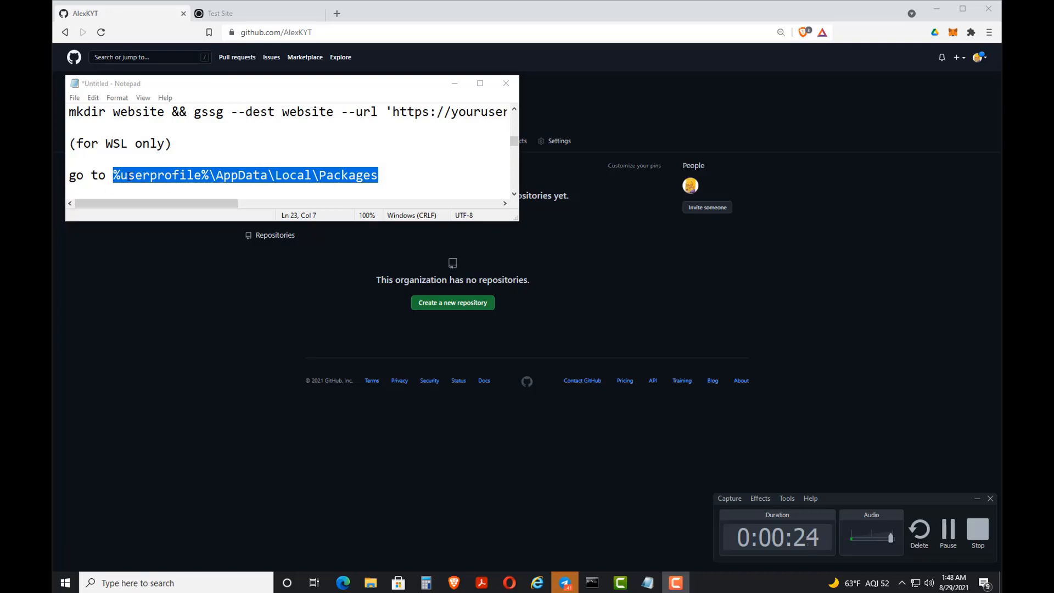
Copy the path %userprofile%\AppData\Local\Packages from the notes and open that folder through Windows search
{"action": "left_click", "coordinate": [114, 174]}
{"action": "left_click_drag", "start_coordinate": [114, 174], "coordinate": [378, 175]}
{"action": "key", "text": "ctrl+c"}
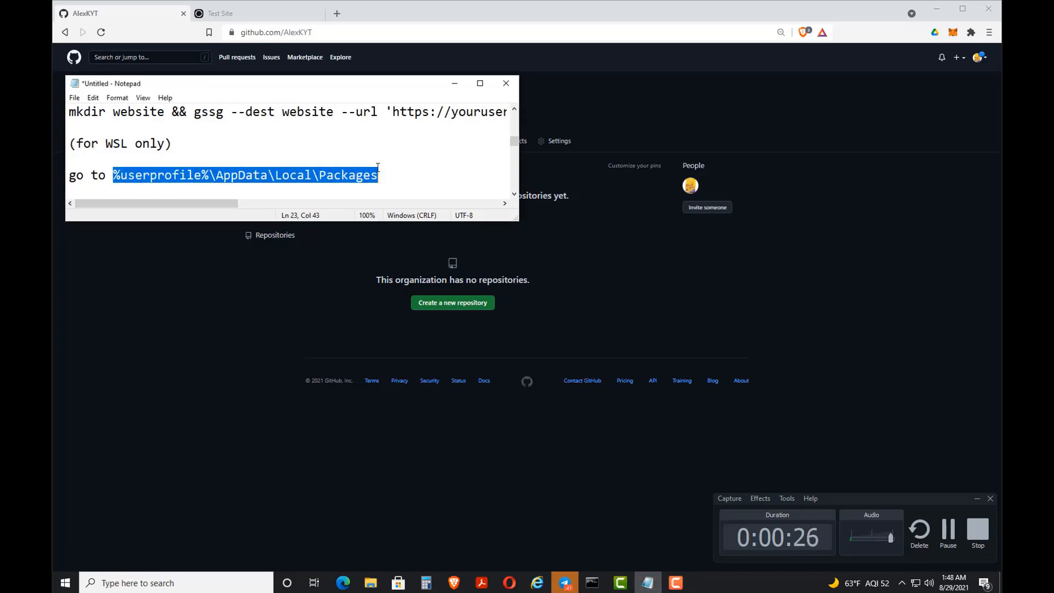
{"action": "left_click", "coordinate": [191, 579]}
{"action": "key", "text": "ctrl+v"}
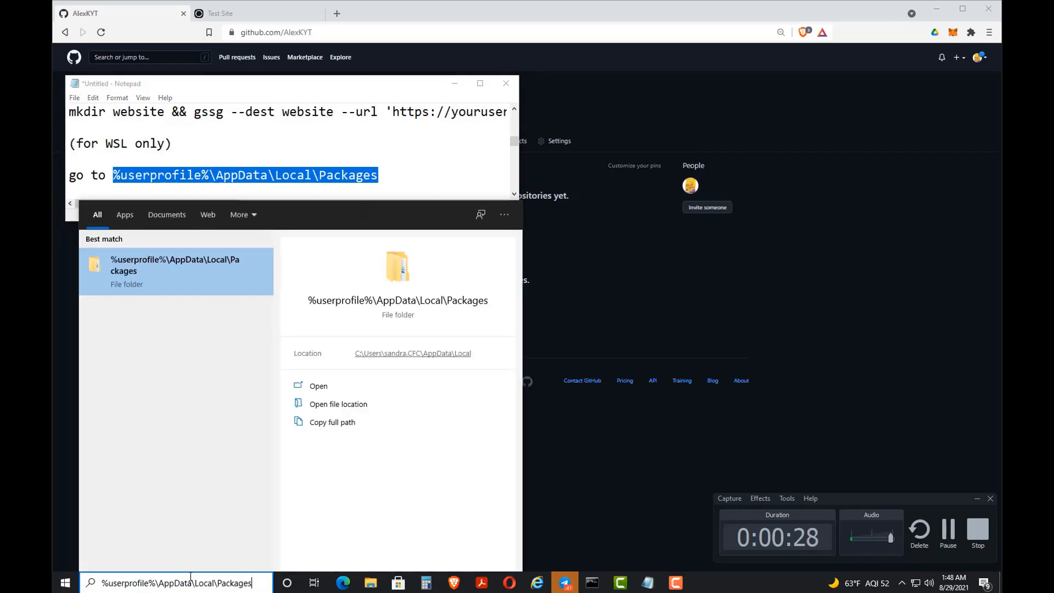
{"action": "key", "text": "Return"}
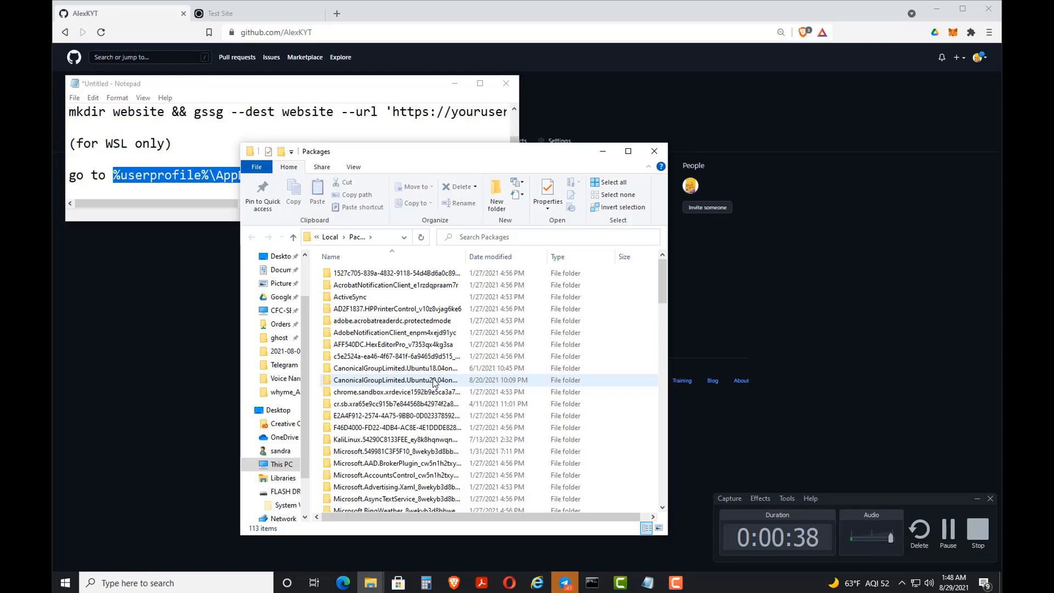
Browse into the Ubuntu 20.04 package's LocalState\rootfs folder and select the home folder
{"action": "double_click", "coordinate": [434, 382]}
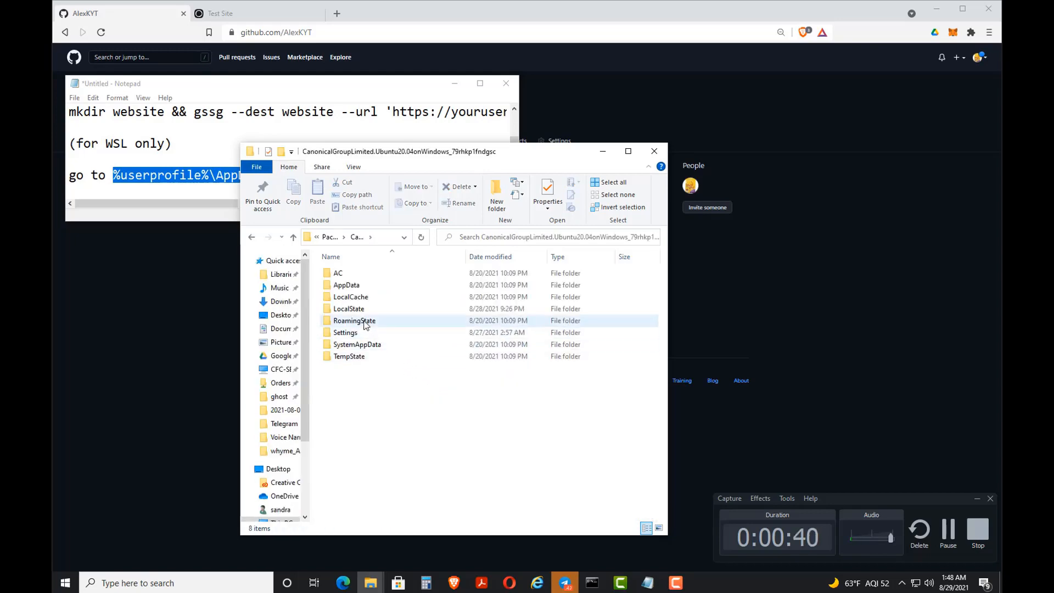
{"action": "double_click", "coordinate": [357, 311]}
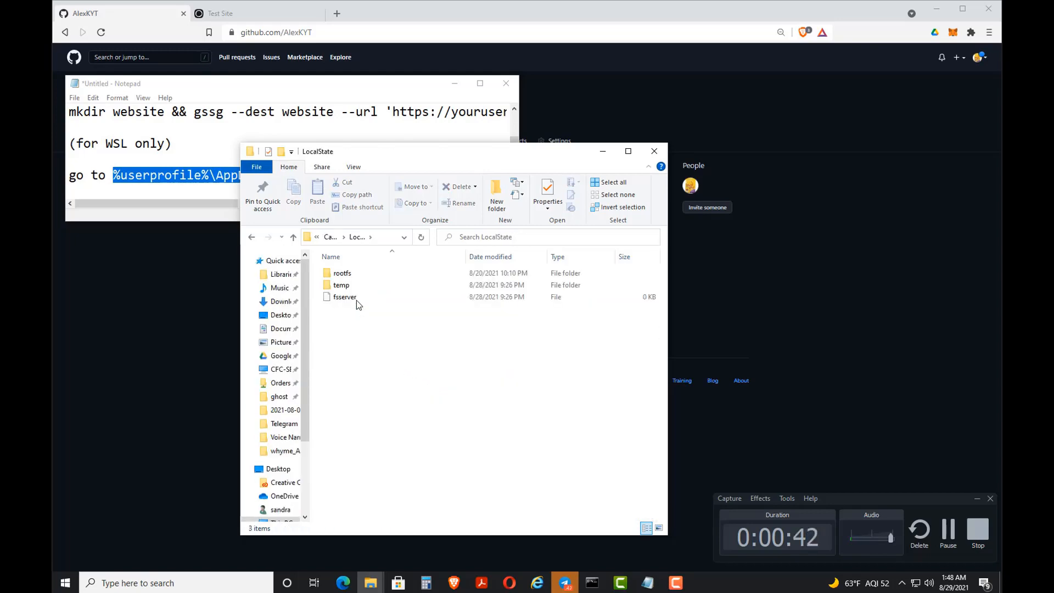
{"action": "double_click", "coordinate": [350, 277]}
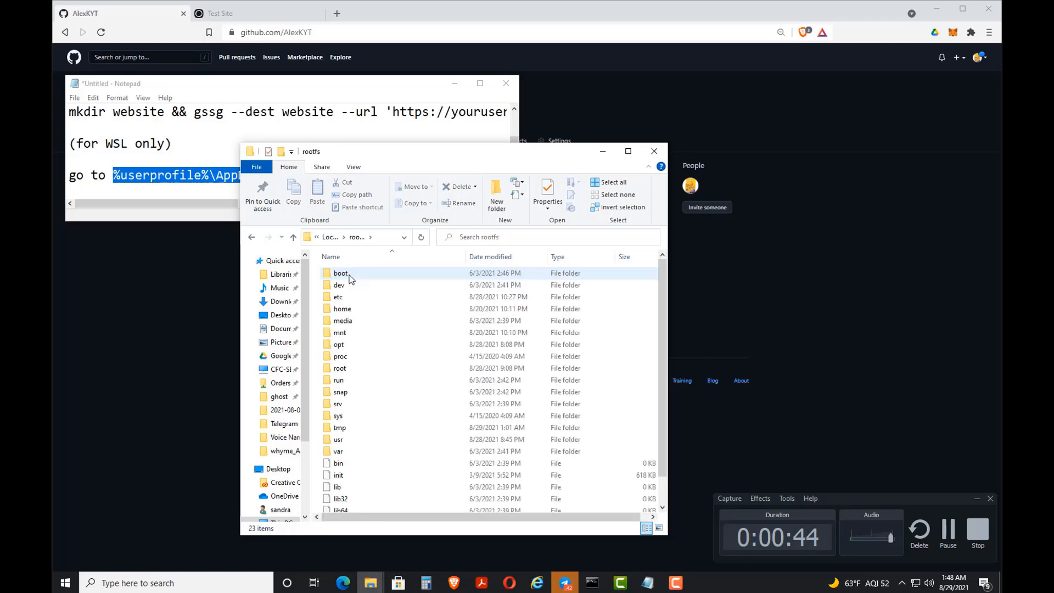
{"action": "left_click", "coordinate": [352, 311]}
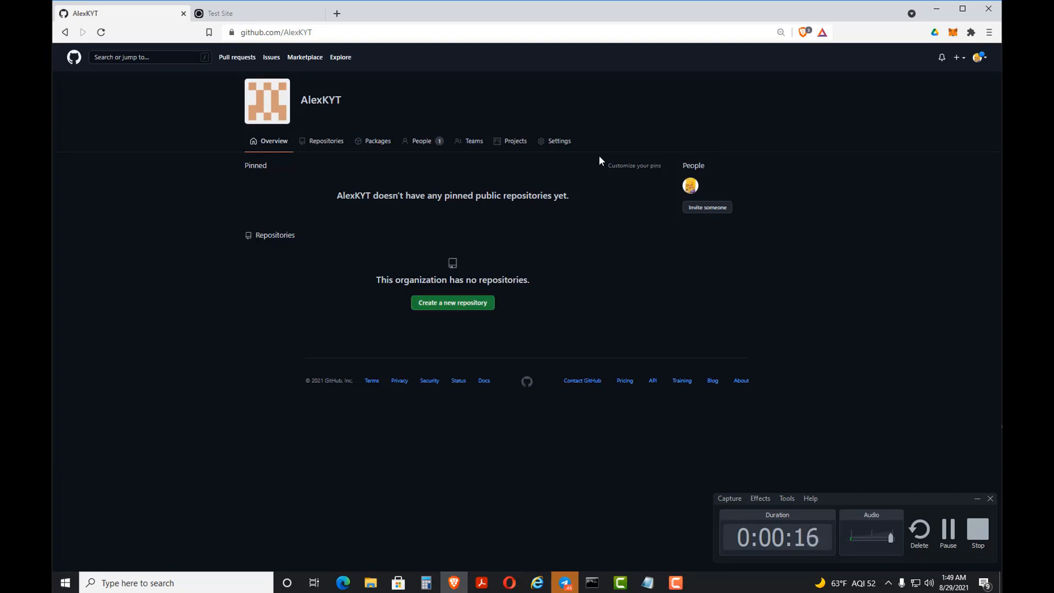
Start a new repository in the AlexKYT GitHub organization, named alexkyt.github.io with public visibility
{"action": "left_click", "coordinate": [442, 308]}
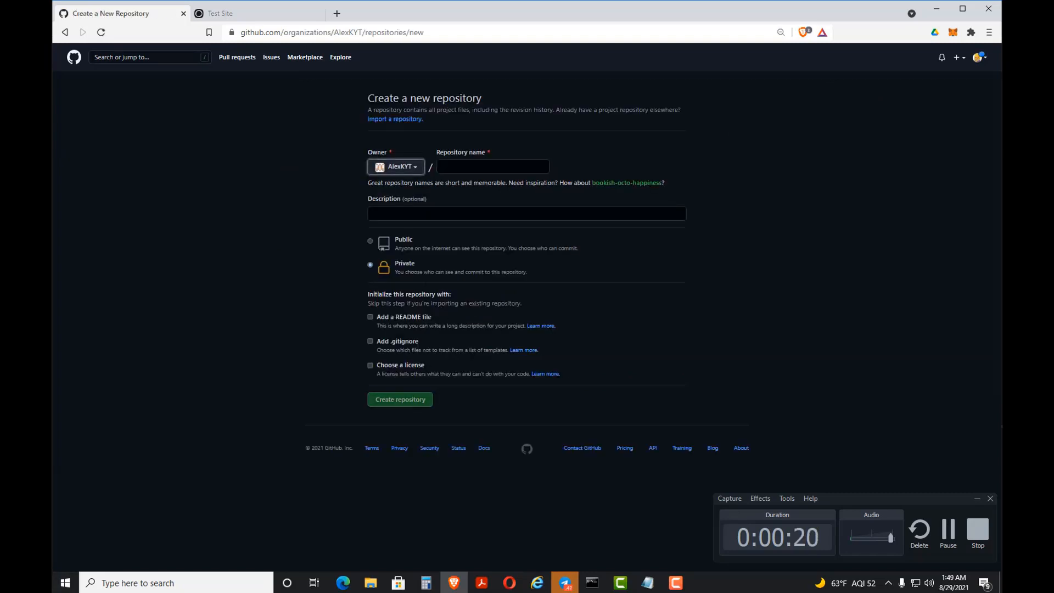
{"action": "left_click", "coordinate": [466, 166]}
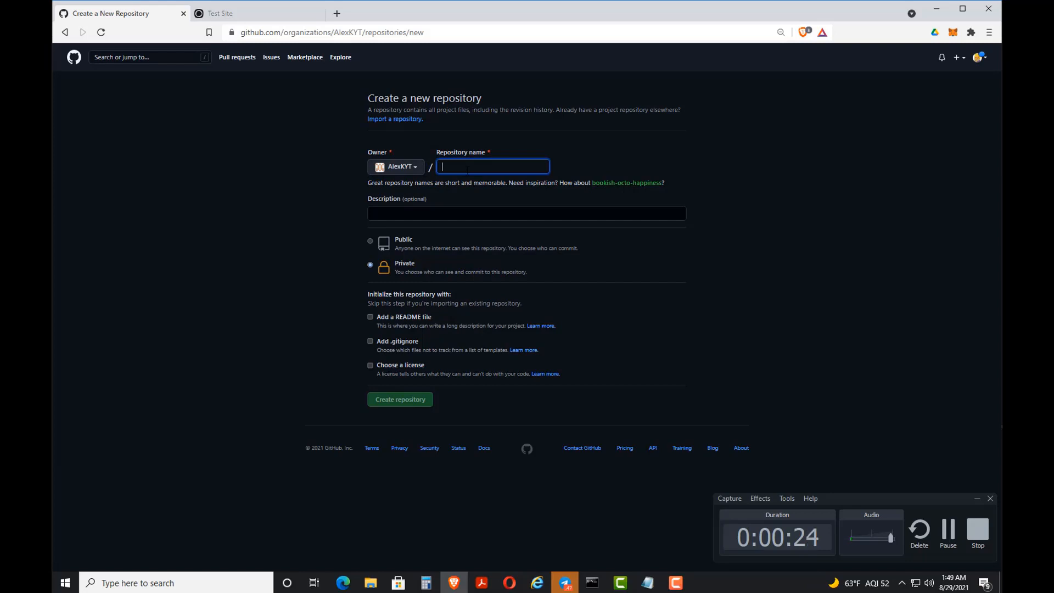
{"action": "type", "text": "alexky"}
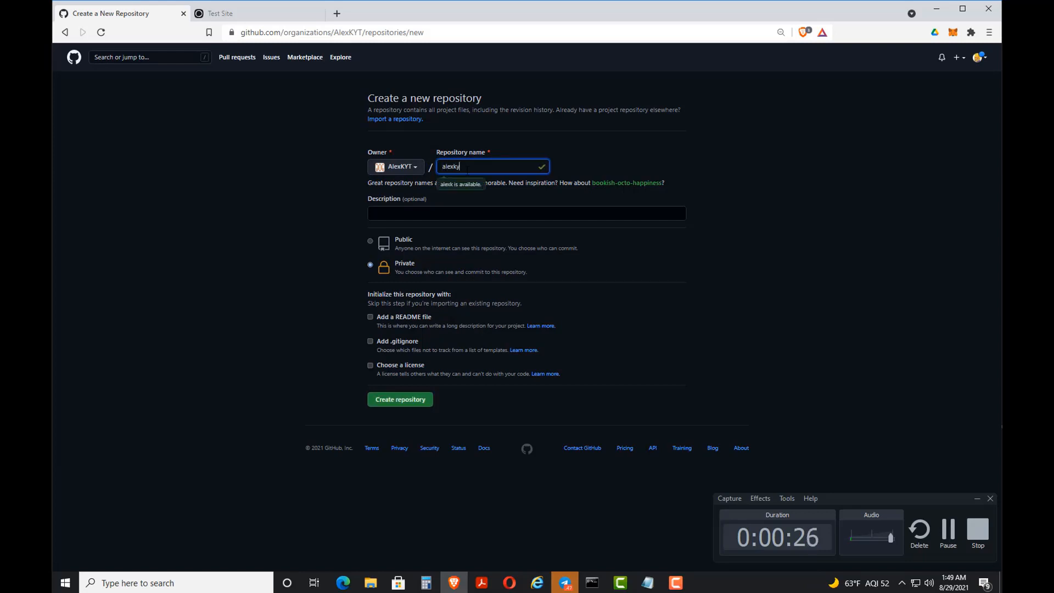
{"action": "type", "text": "t.github.io"}
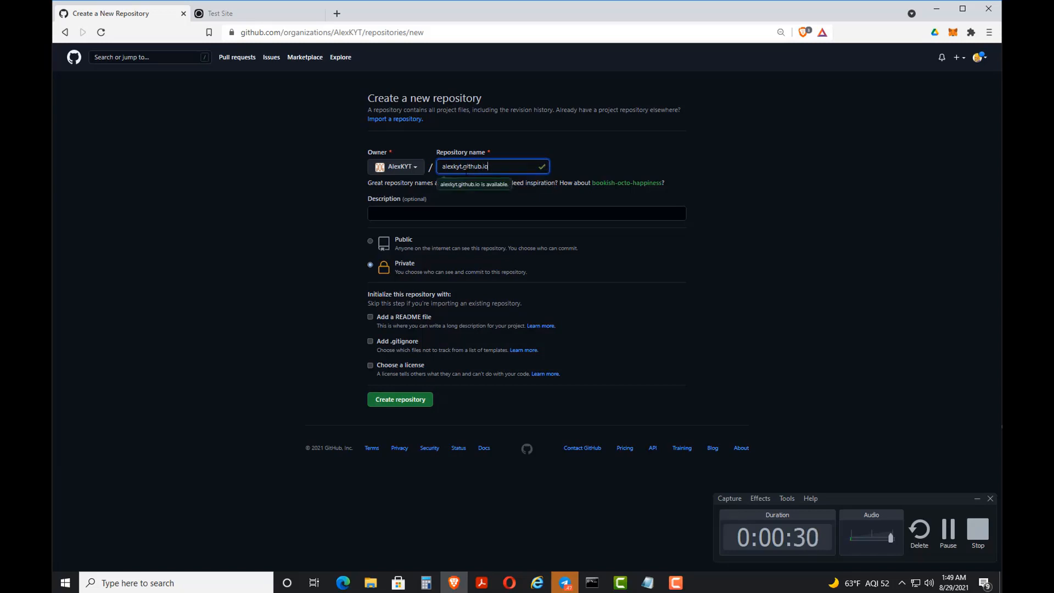
{"action": "left_click", "coordinate": [377, 241]}
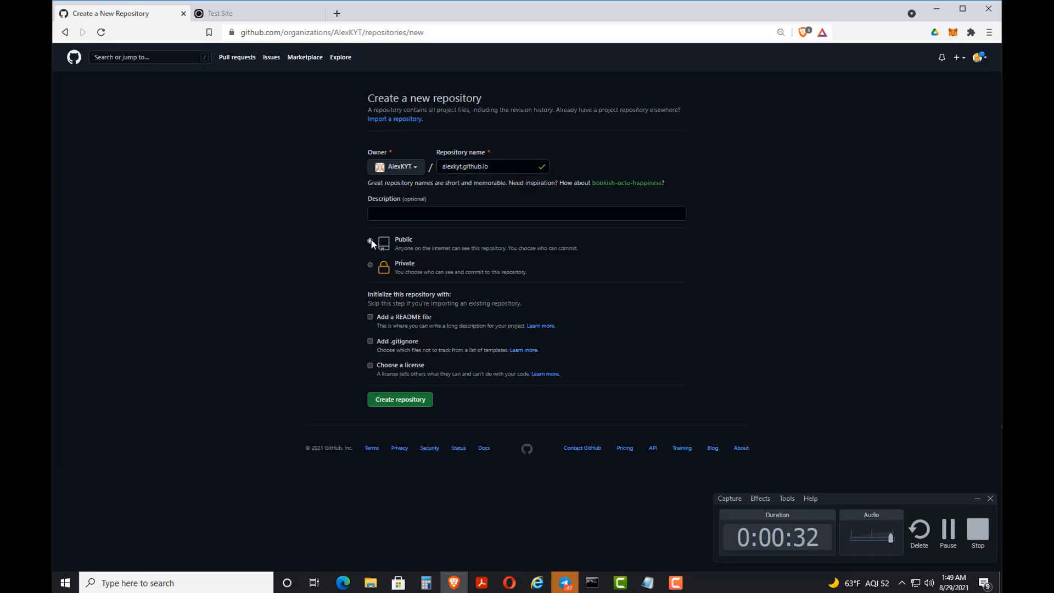
Create the repository with a README file and the MIT License
{"action": "left_click", "coordinate": [370, 317]}
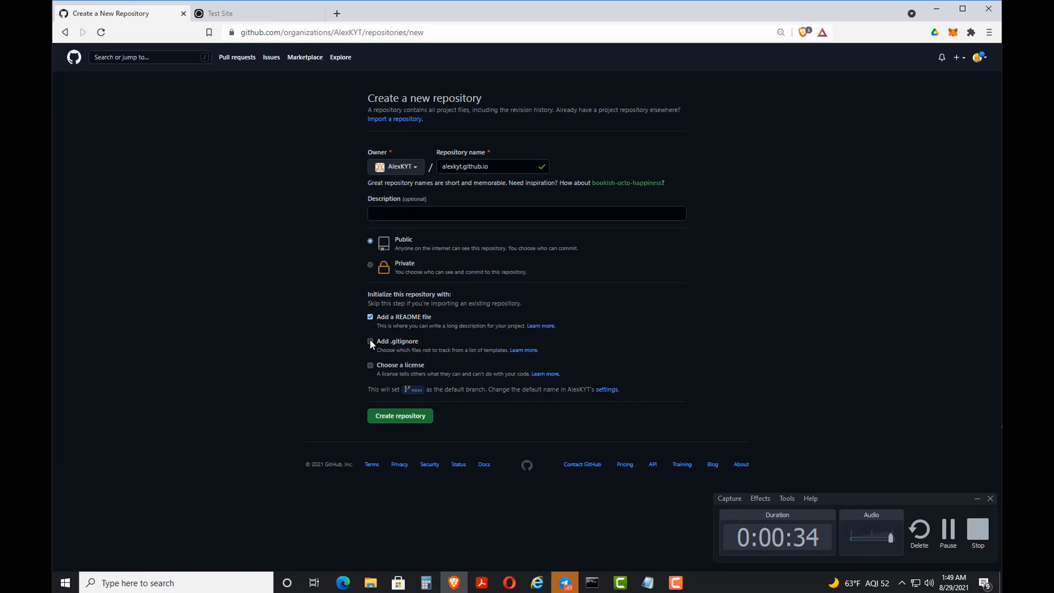
{"action": "left_click", "coordinate": [369, 366]}
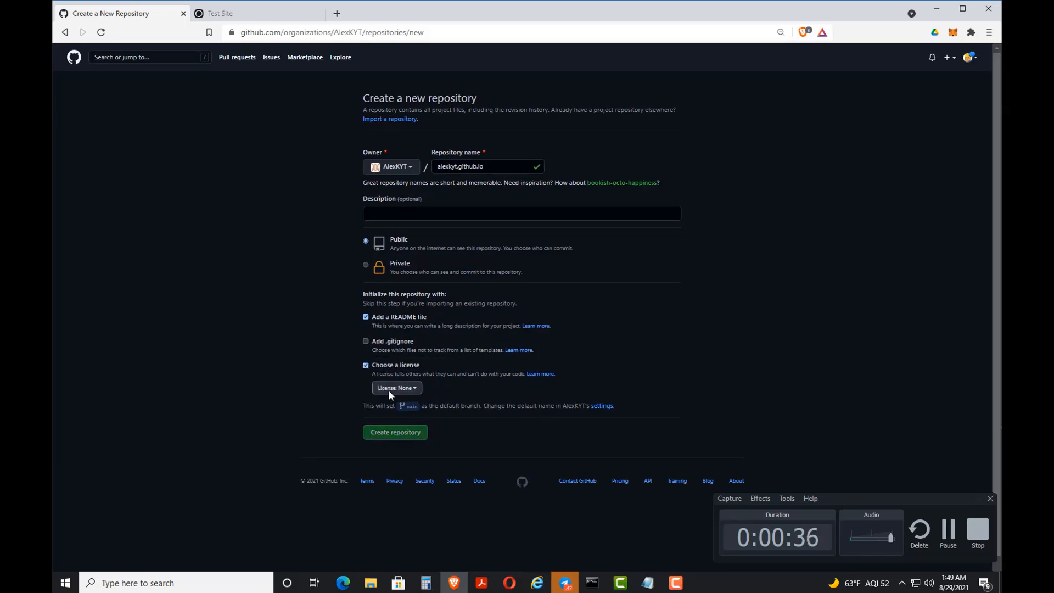
{"action": "left_click", "coordinate": [390, 388]}
{"action": "left_click", "coordinate": [405, 488]}
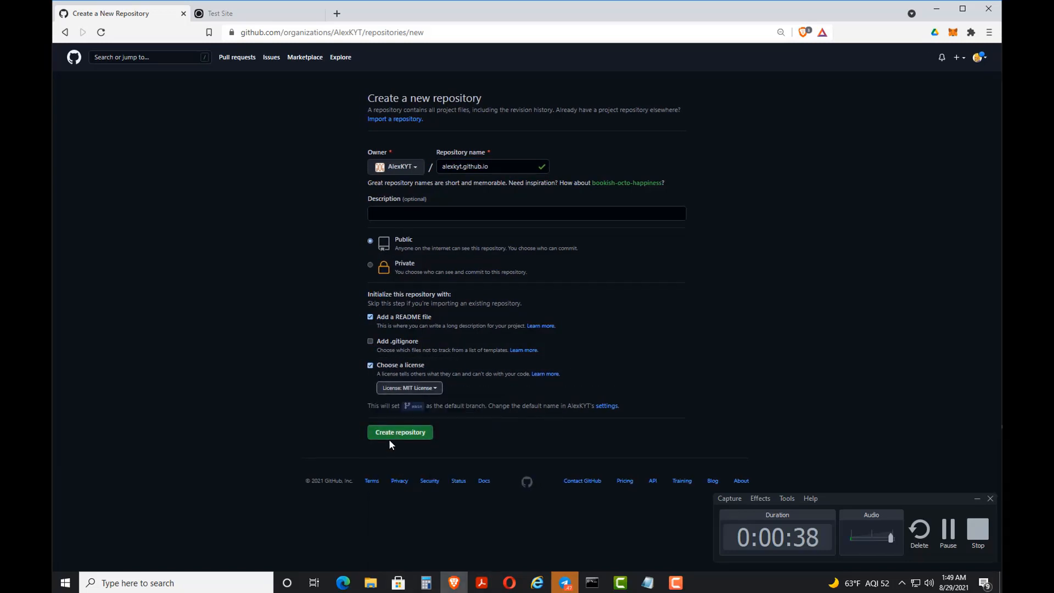
{"action": "left_click", "coordinate": [392, 434]}
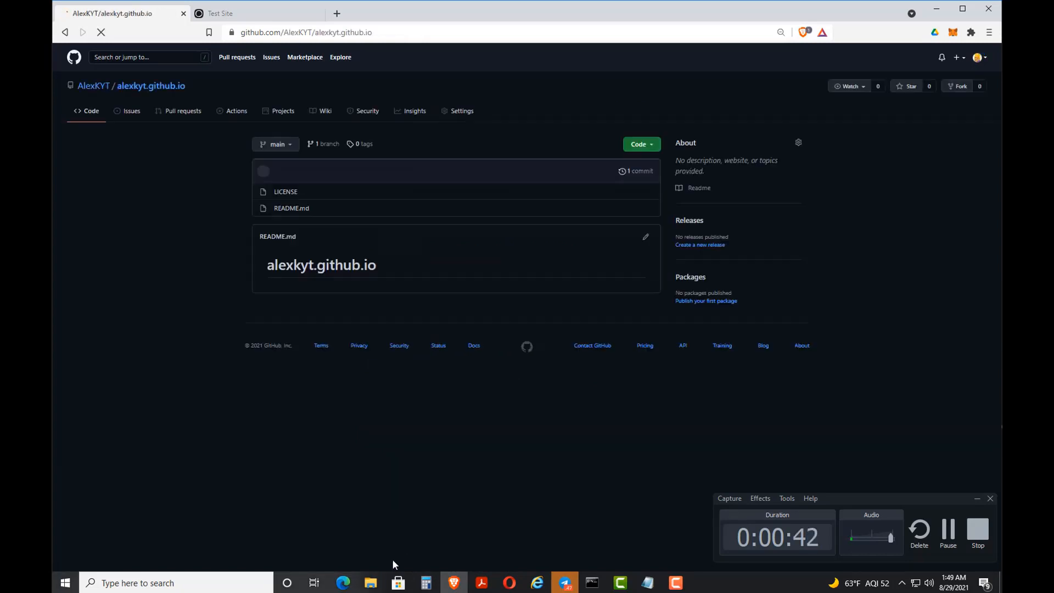
Select everything in the local website folder and upload it to the alexkyt.github.io repository
{"action": "mouse_move", "coordinate": [371, 585]}
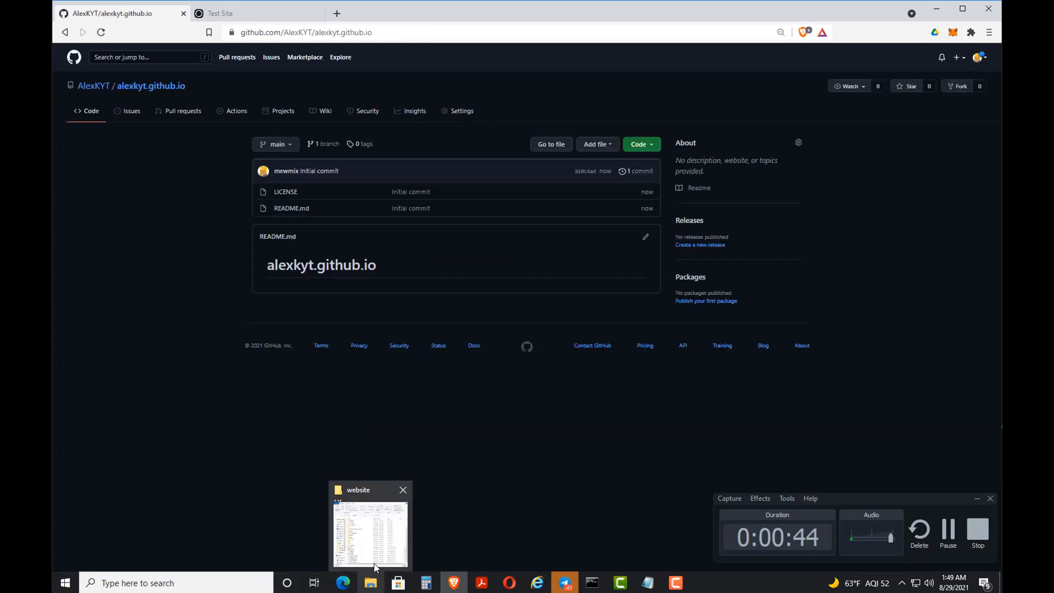
{"action": "left_click", "coordinate": [374, 561]}
{"action": "double_click", "coordinate": [362, 438]}
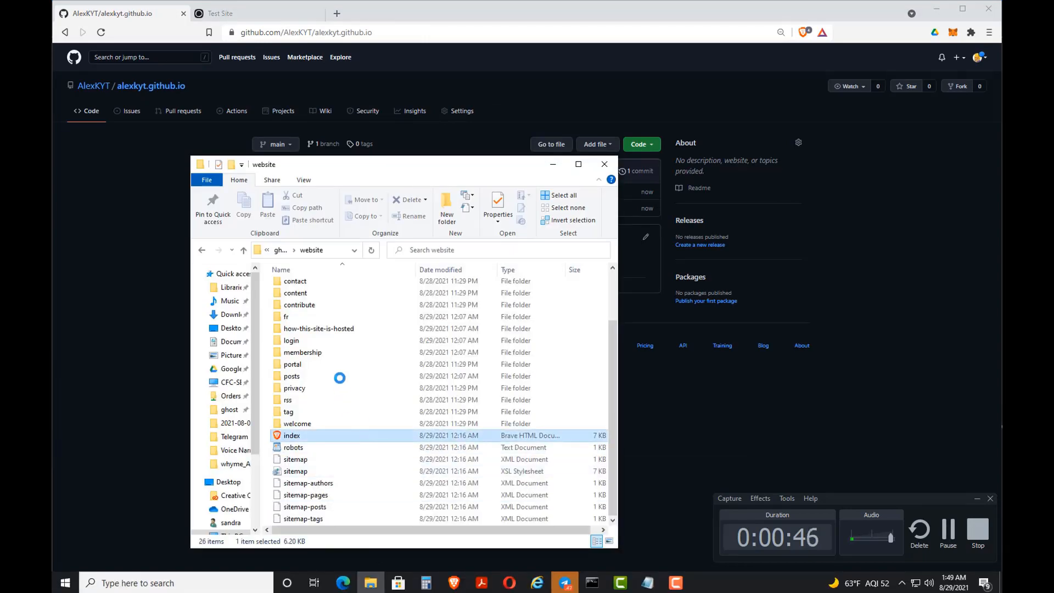
{"action": "scroll", "coordinate": [345, 378], "scroll_direction": "down", "scroll_amount": 2}
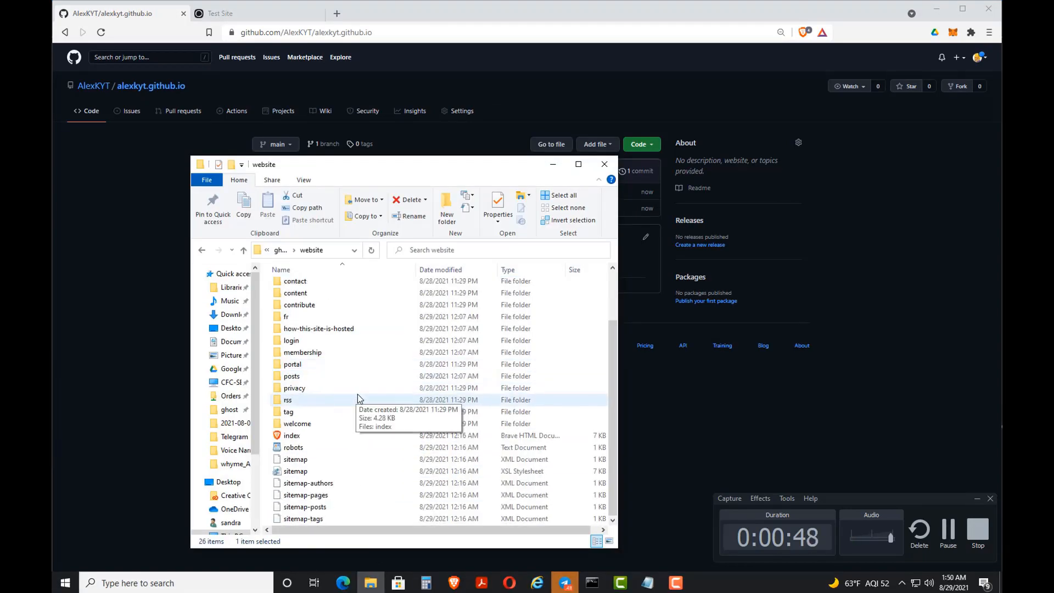
{"action": "key", "text": "ctrl+a"}
{"action": "left_click_drag", "start_coordinate": [307, 164], "coordinate": [679, 122]}
{"action": "left_click_drag", "start_coordinate": [676, 299], "coordinate": [432, 269]}
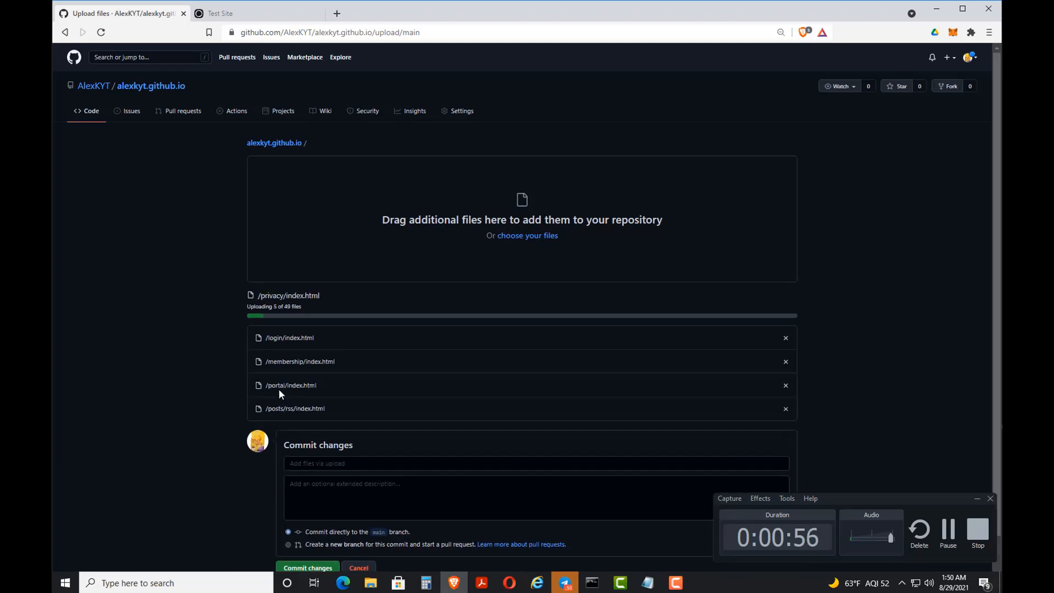
{"action": "scroll", "coordinate": [223, 351], "scroll_direction": "down", "scroll_amount": 2}
{"action": "scroll", "coordinate": [229, 372], "scroll_direction": "down", "scroll_amount": 3}
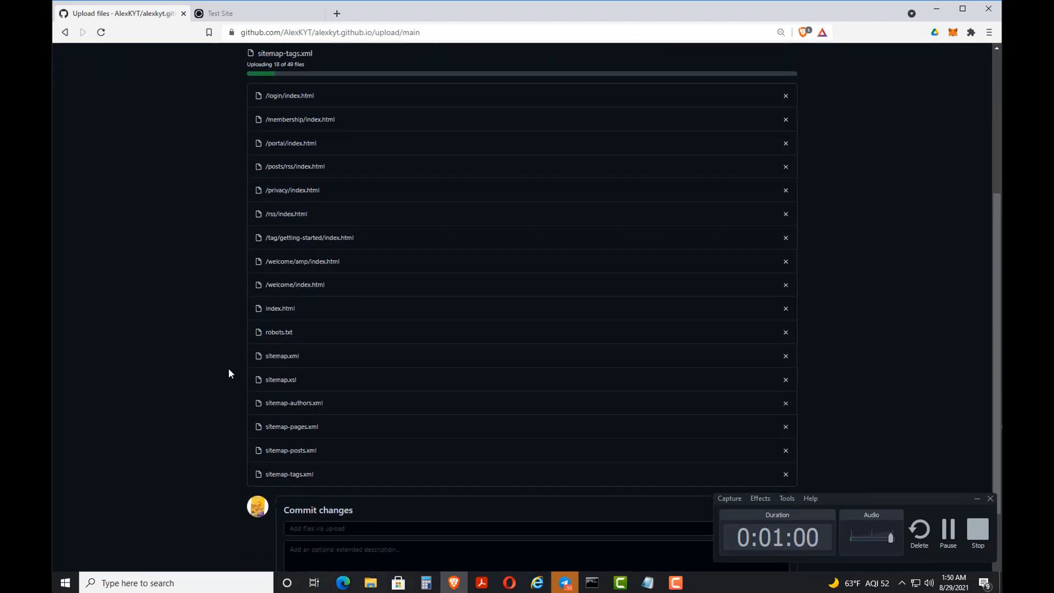
{"action": "scroll", "coordinate": [229, 368], "scroll_direction": "down", "scroll_amount": 3}
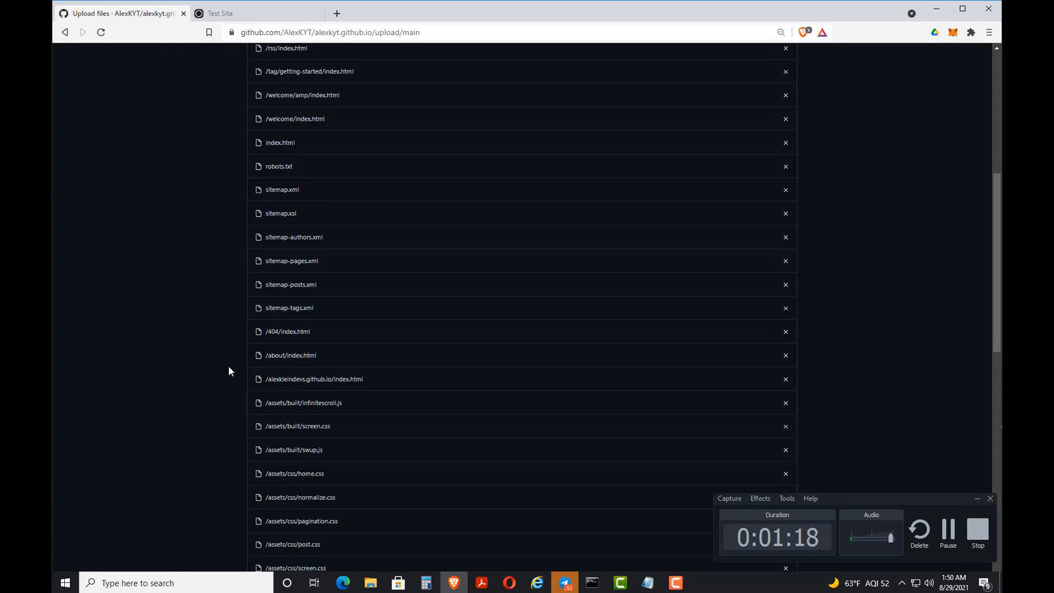
Commit the uploaded website files directly to the main branch of the alexkyt.github.io repository
{"action": "scroll", "coordinate": [242, 334], "scroll_direction": "down", "scroll_amount": 6}
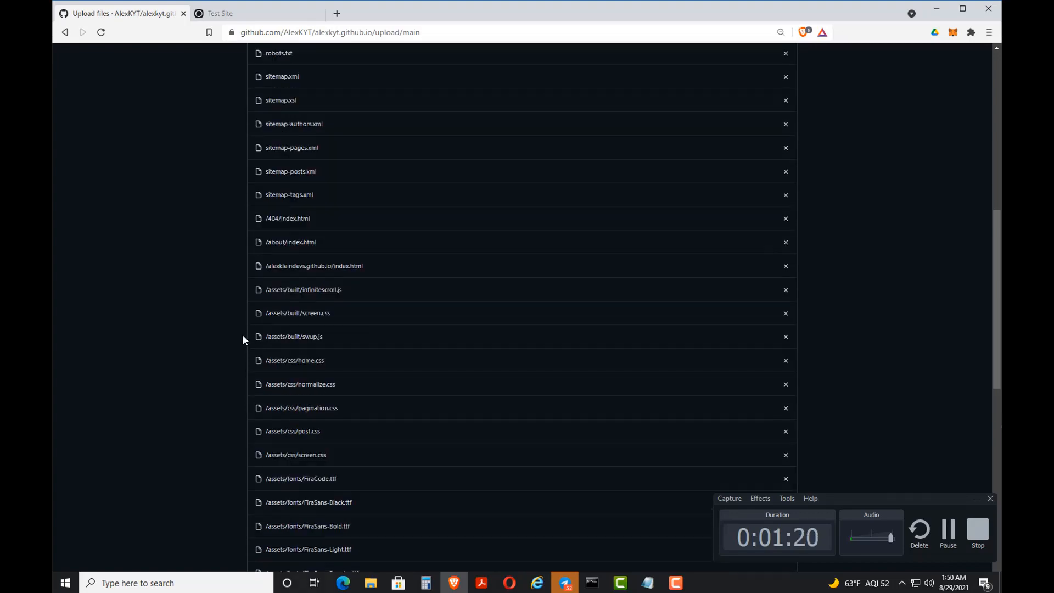
{"action": "scroll", "coordinate": [266, 355], "scroll_direction": "up", "scroll_amount": 10}
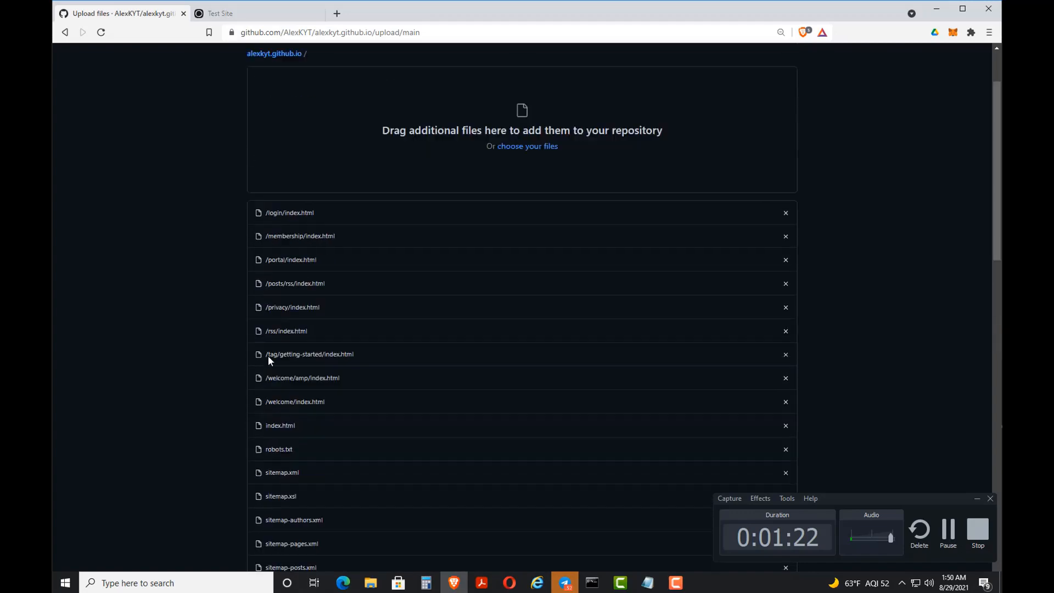
{"action": "scroll", "coordinate": [268, 358], "scroll_direction": "down", "scroll_amount": 2}
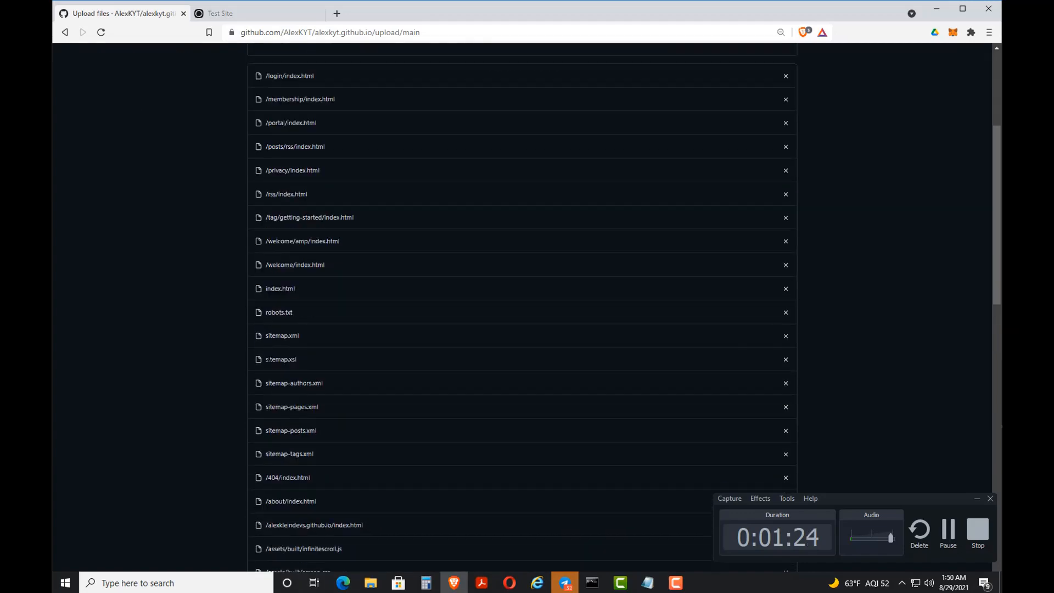
{"action": "scroll", "coordinate": [268, 358], "scroll_direction": "down", "scroll_amount": 2}
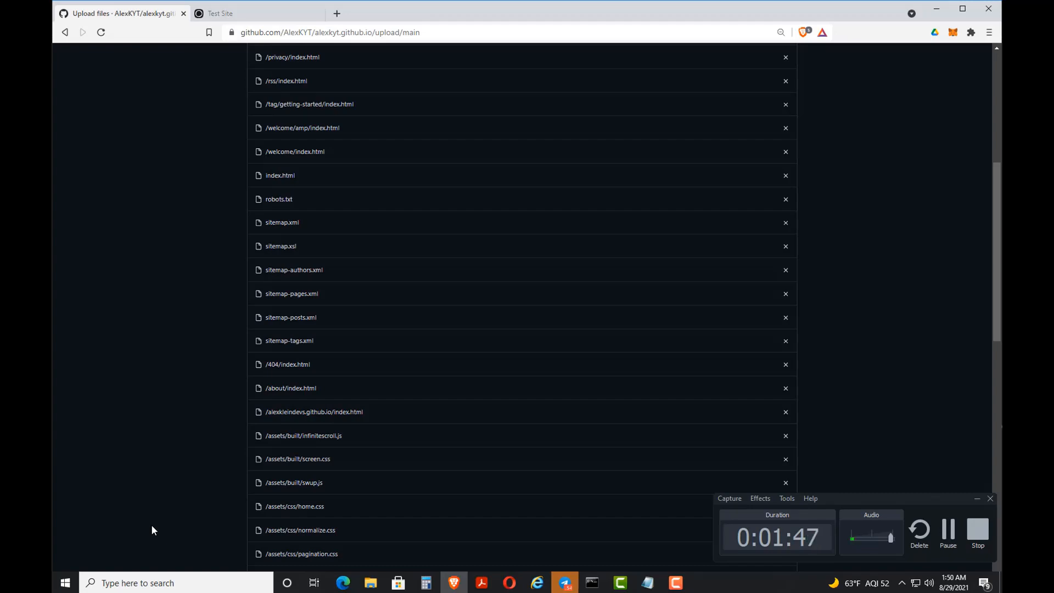
{"action": "scroll", "coordinate": [151, 525], "scroll_direction": "up", "scroll_amount": 5}
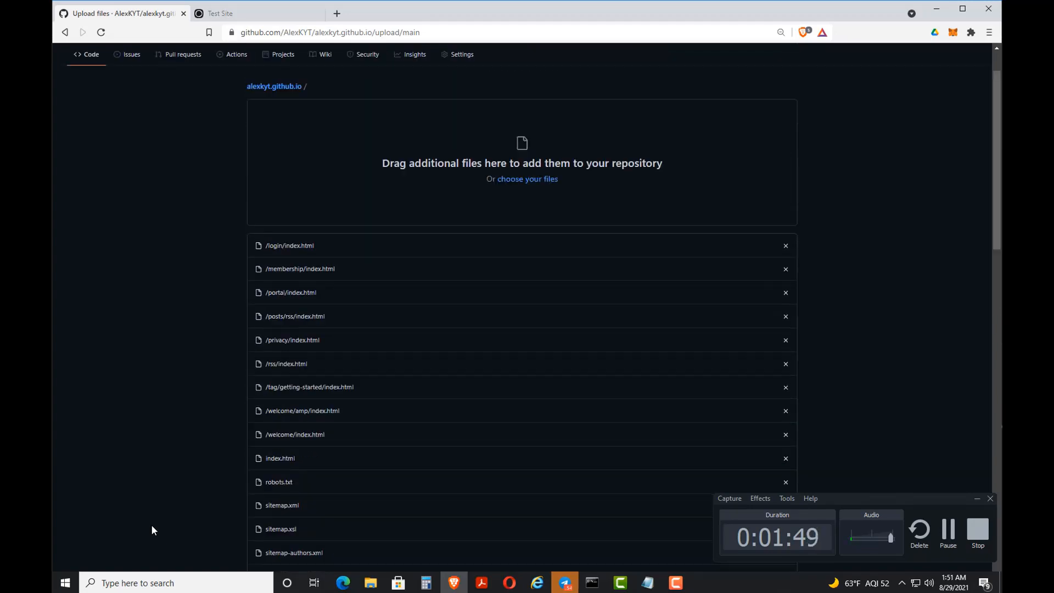
{"action": "scroll", "coordinate": [217, 503], "scroll_direction": "down", "scroll_amount": 10}
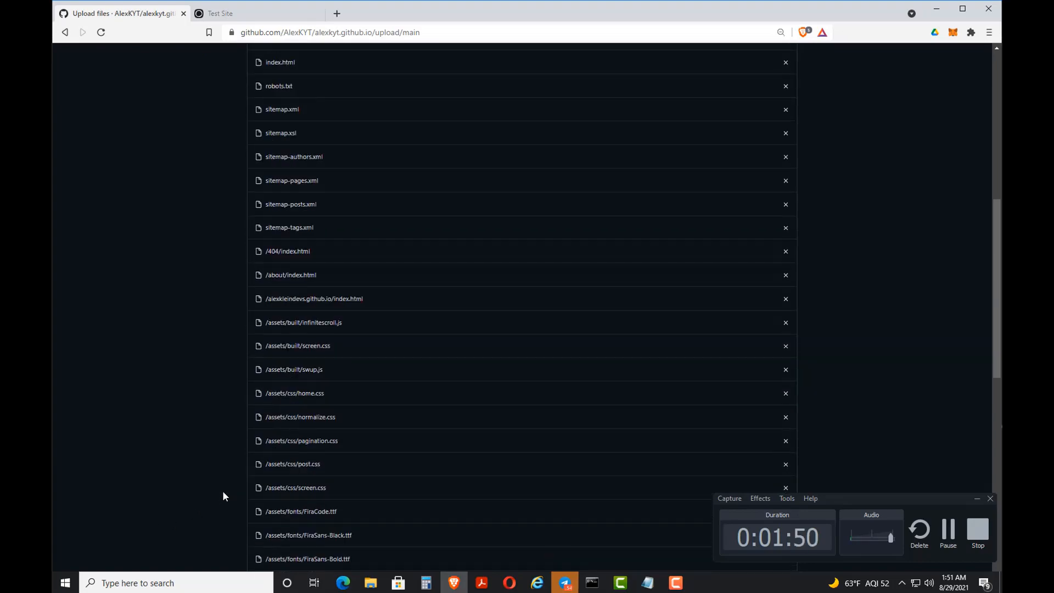
{"action": "scroll", "coordinate": [223, 495], "scroll_direction": "down", "scroll_amount": 7}
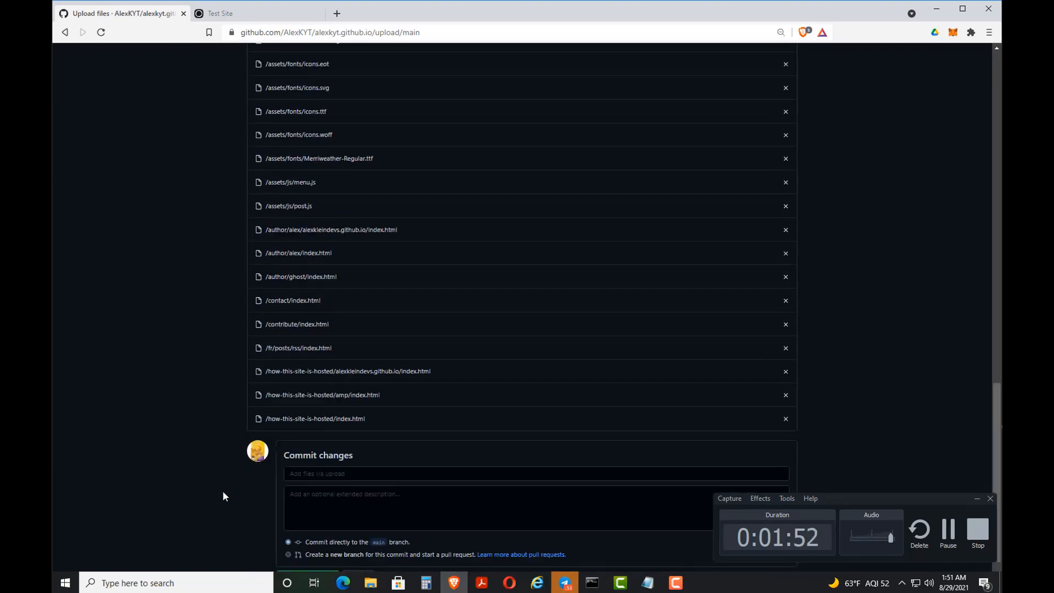
{"action": "scroll", "coordinate": [223, 496], "scroll_direction": "down", "scroll_amount": 2}
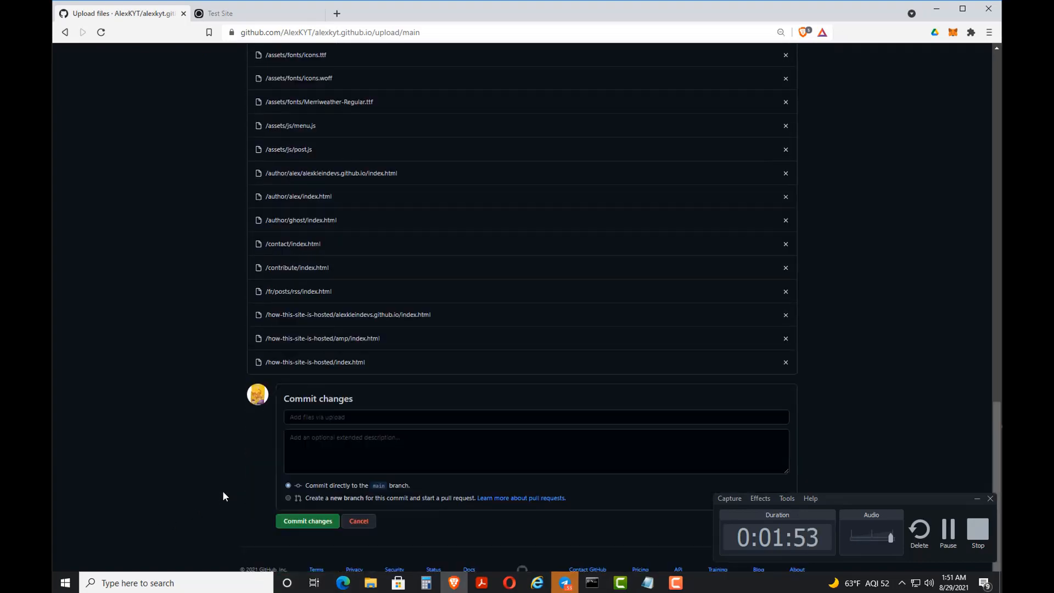
{"action": "left_click", "coordinate": [314, 519]}
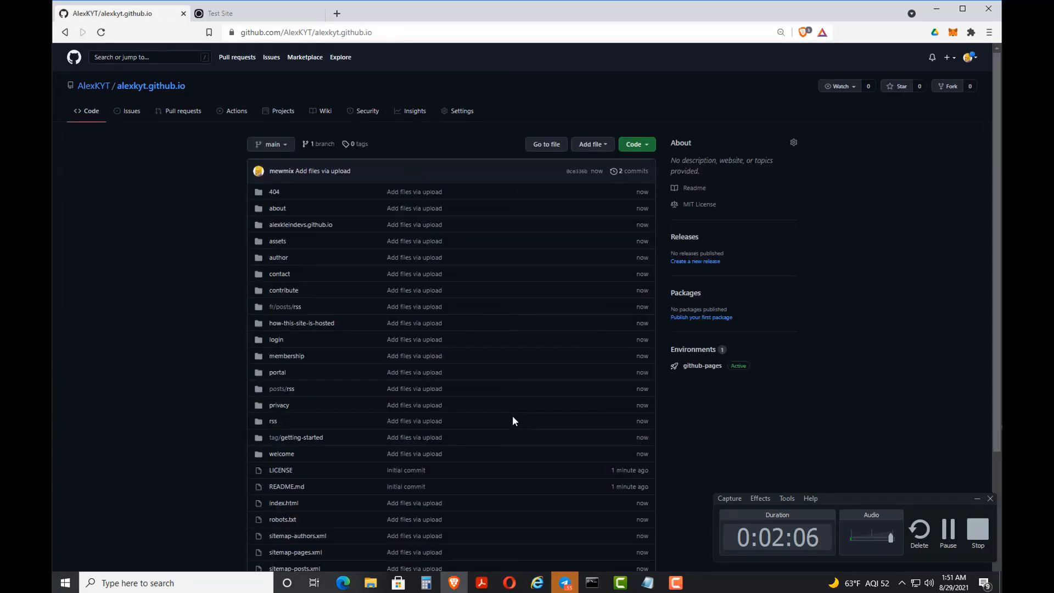
Open the repository's GitHub Pages settings and check the publishing notice with the site address
{"action": "left_click", "coordinate": [462, 111]}
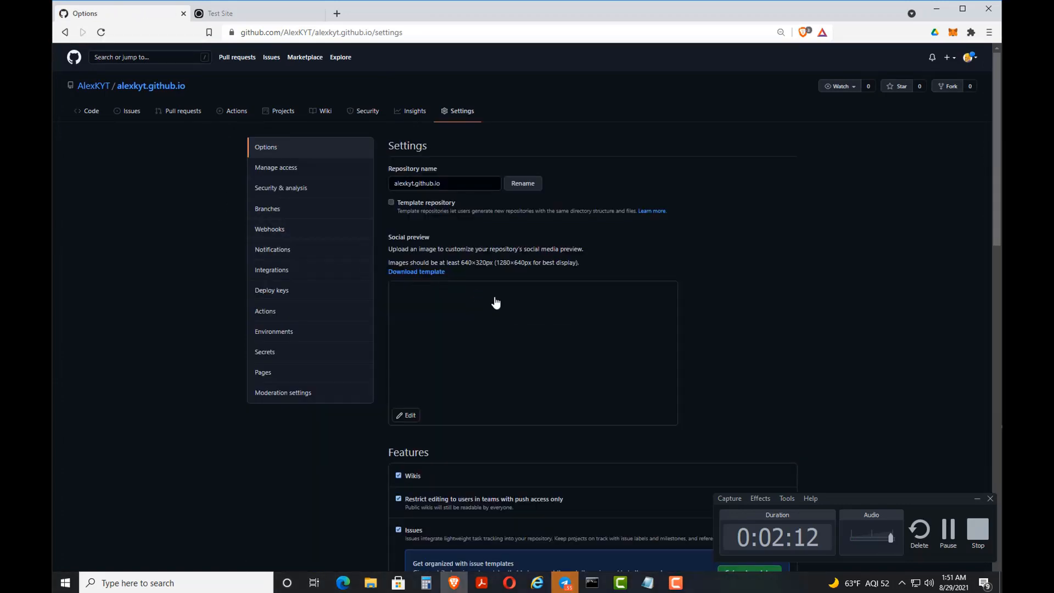
{"action": "scroll", "coordinate": [487, 302], "scroll_direction": "down", "scroll_amount": 7}
{"action": "scroll", "coordinate": [426, 316], "scroll_direction": "down", "scroll_amount": 3}
{"action": "scroll", "coordinate": [335, 244], "scroll_direction": "up", "scroll_amount": 8}
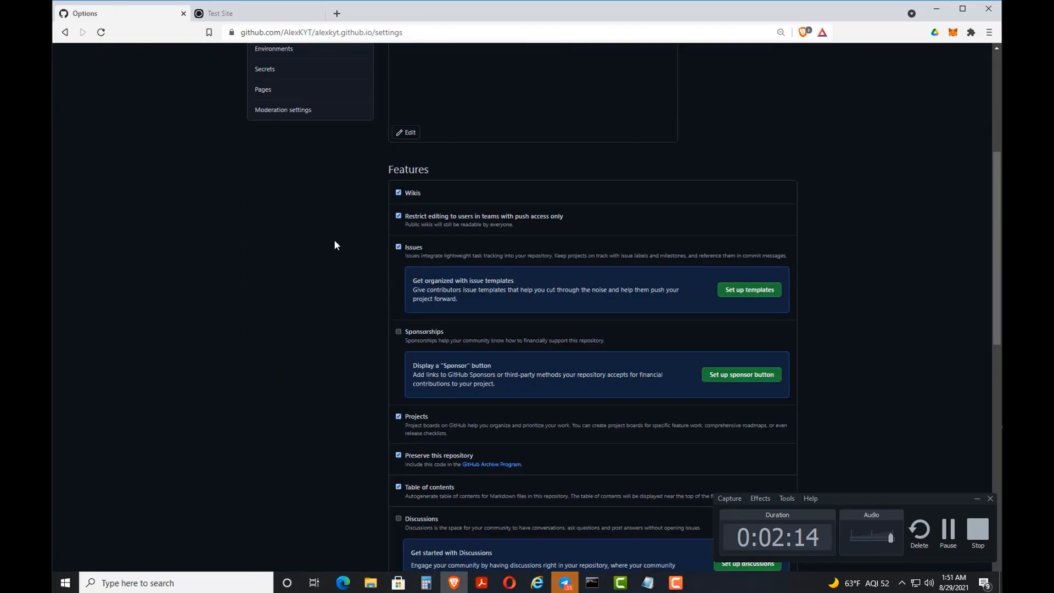
{"action": "left_click", "coordinate": [261, 261]}
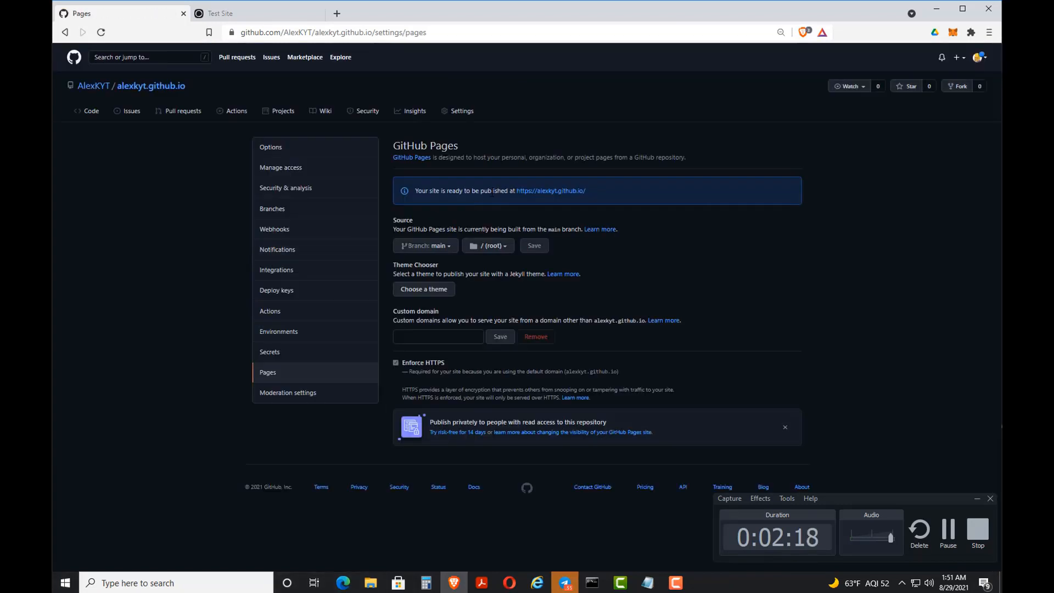
{"action": "left_click_drag", "start_coordinate": [415, 191], "coordinate": [506, 191]}
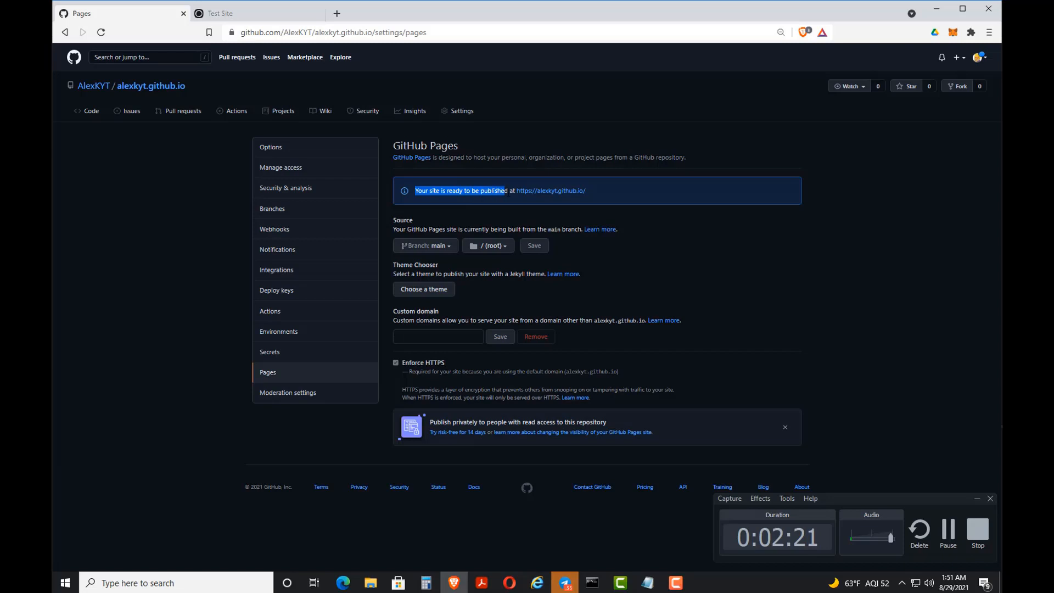
{"action": "left_click", "coordinate": [537, 198]}
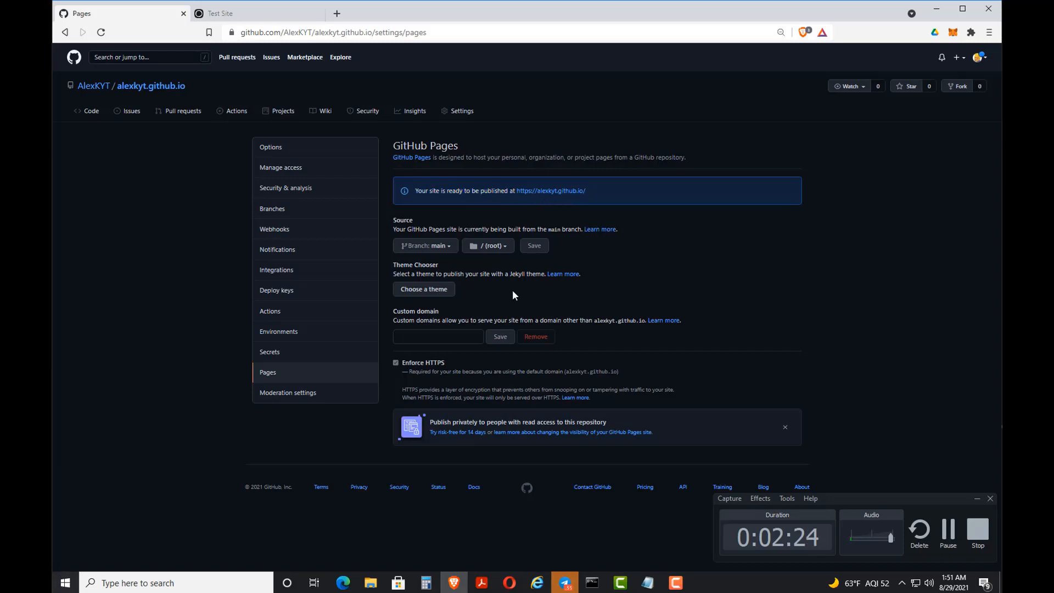
Visit the published site at alexkyt.github.io and look over its home page
{"action": "left_click", "coordinate": [553, 194]}
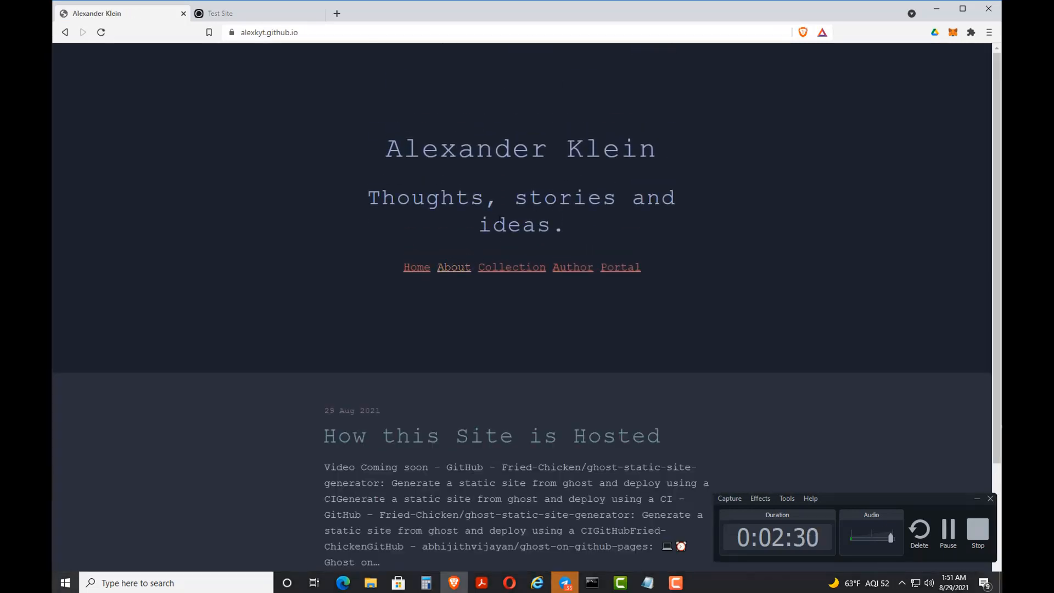
{"action": "scroll", "coordinate": [650, 196], "scroll_direction": "down", "scroll_amount": 3}
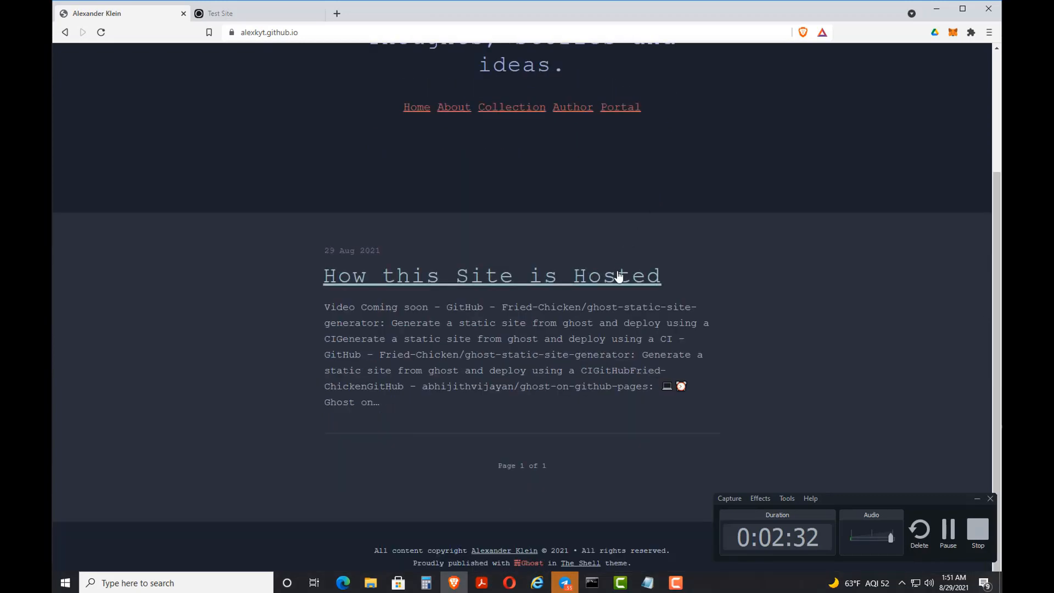
{"action": "scroll", "coordinate": [619, 276], "scroll_direction": "up", "scroll_amount": 3}
{"action": "scroll", "coordinate": [476, 185], "scroll_direction": "down", "scroll_amount": 3}
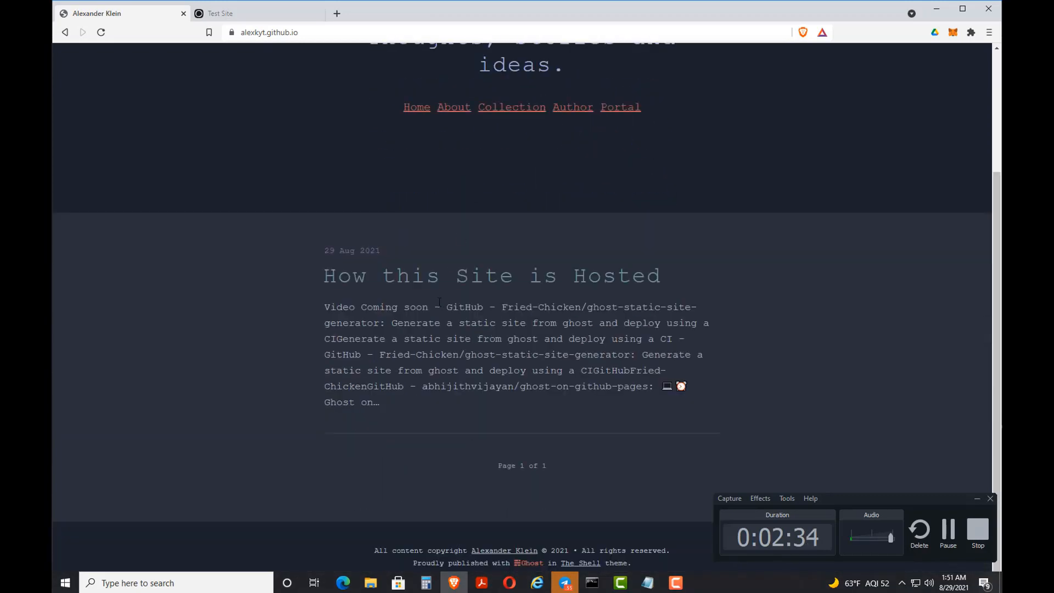
Open the post "How this Site is Hosted" on the published site and look through its content
{"action": "left_click", "coordinate": [446, 286]}
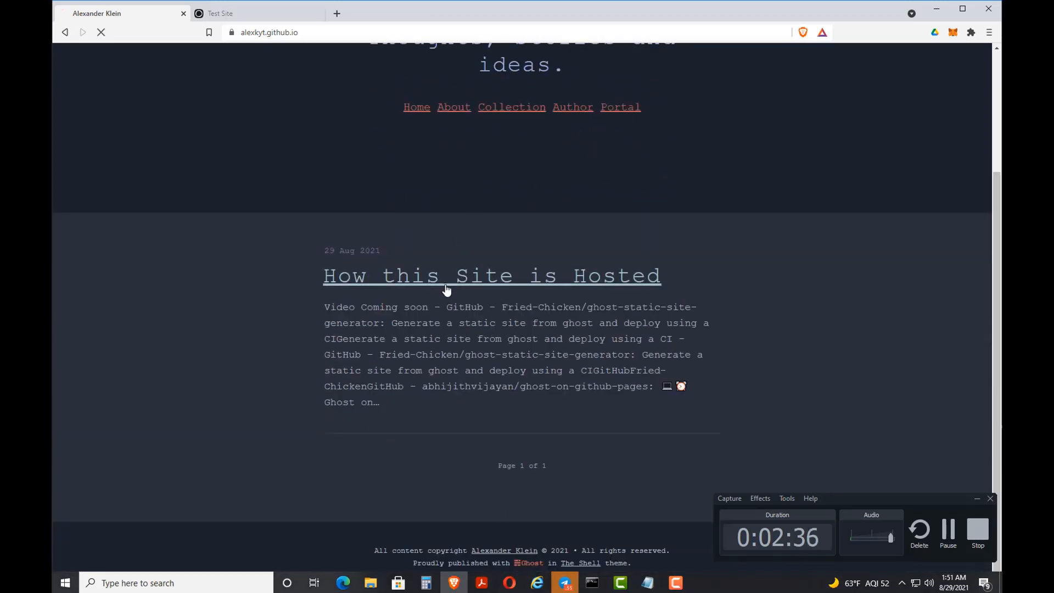
{"action": "scroll", "coordinate": [446, 280], "scroll_direction": "down", "scroll_amount": 2}
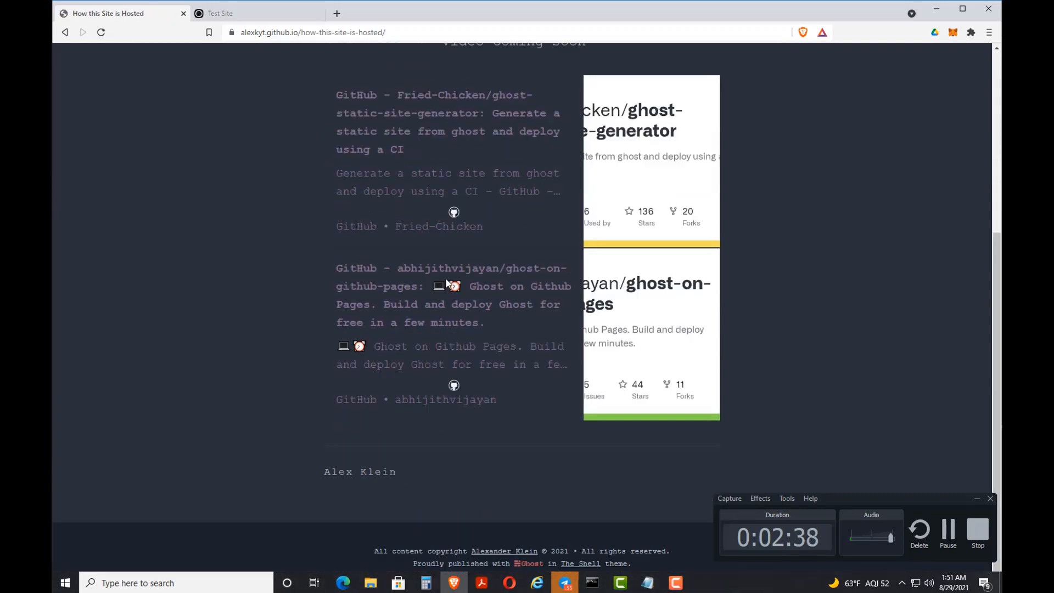
{"action": "scroll", "coordinate": [447, 283], "scroll_direction": "up", "scroll_amount": 6}
{"action": "scroll", "coordinate": [471, 219], "scroll_direction": "down", "scroll_amount": 3}
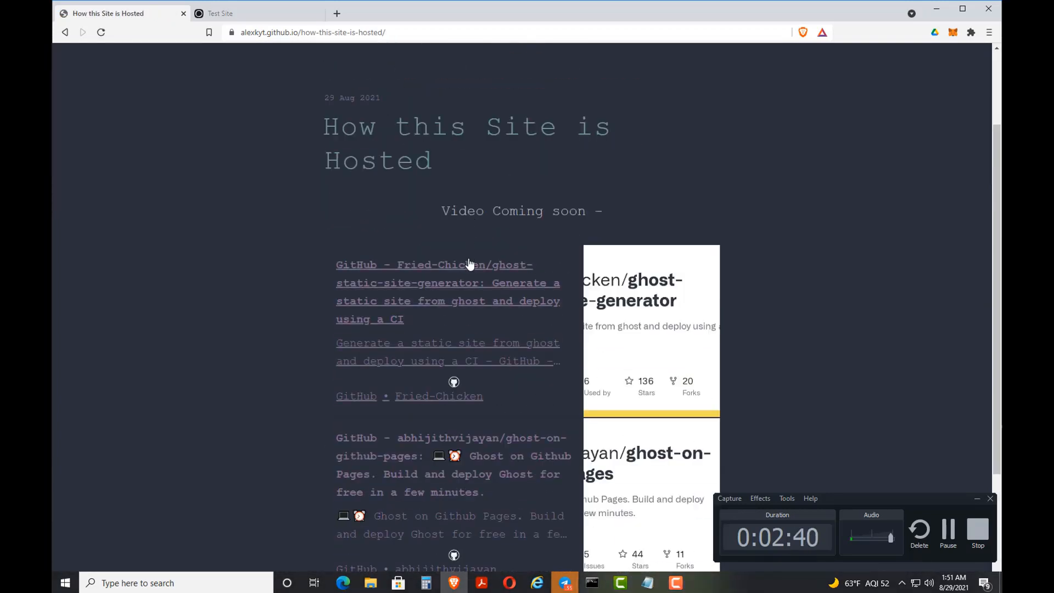
{"action": "scroll", "coordinate": [459, 241], "scroll_direction": "up", "scroll_amount": 2}
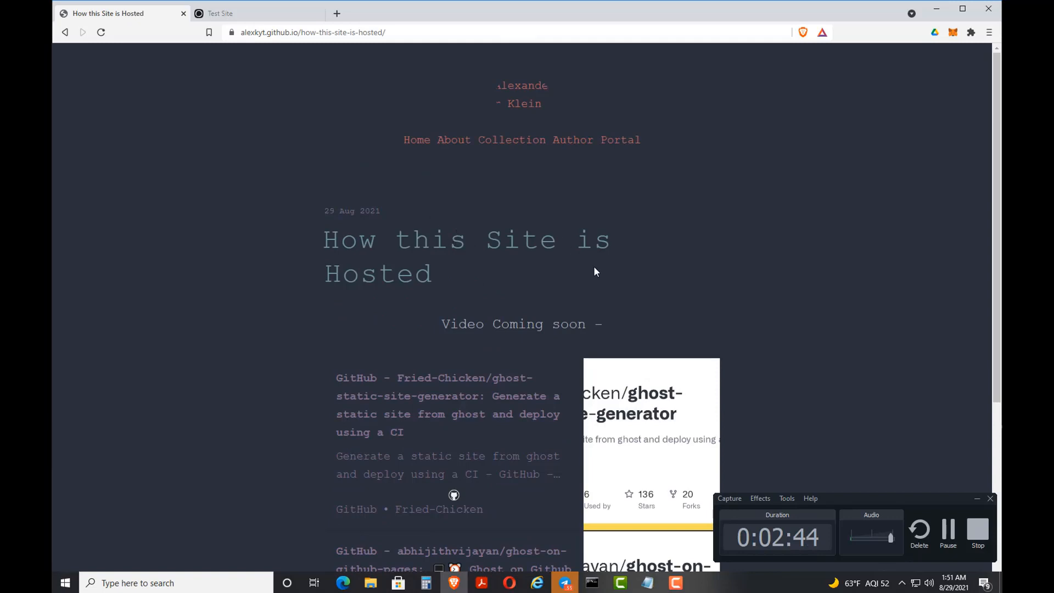
In the local Ghost admin, view the post "Start here for a quick overview of everything you need to know" and return to the posts list
{"action": "left_click", "coordinate": [248, 18]}
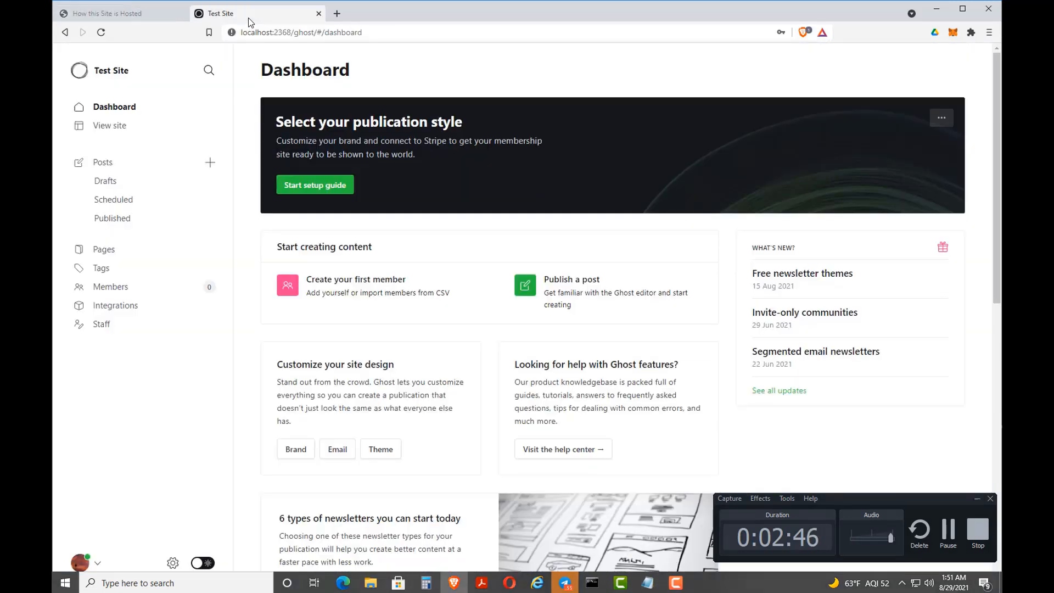
{"action": "left_click", "coordinate": [137, 165]}
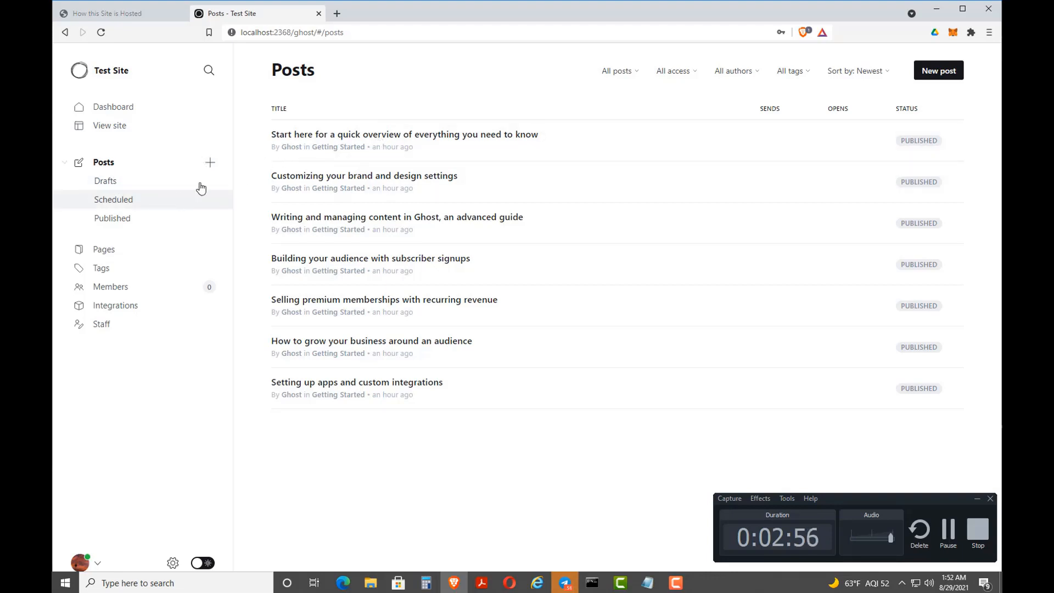
{"action": "left_click", "coordinate": [349, 151]}
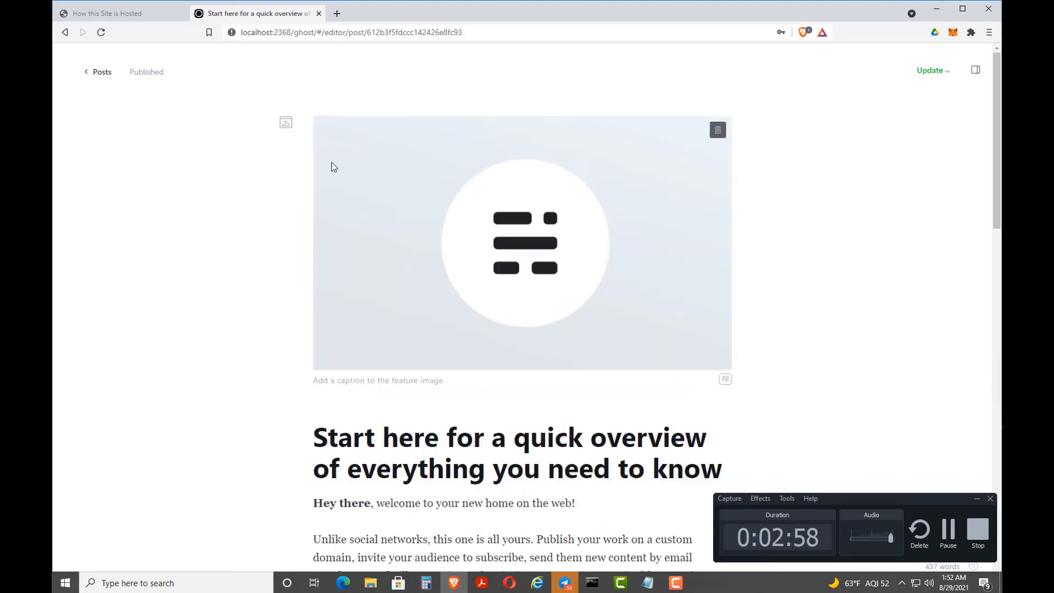
{"action": "scroll", "coordinate": [759, 215], "scroll_direction": "down", "scroll_amount": 6}
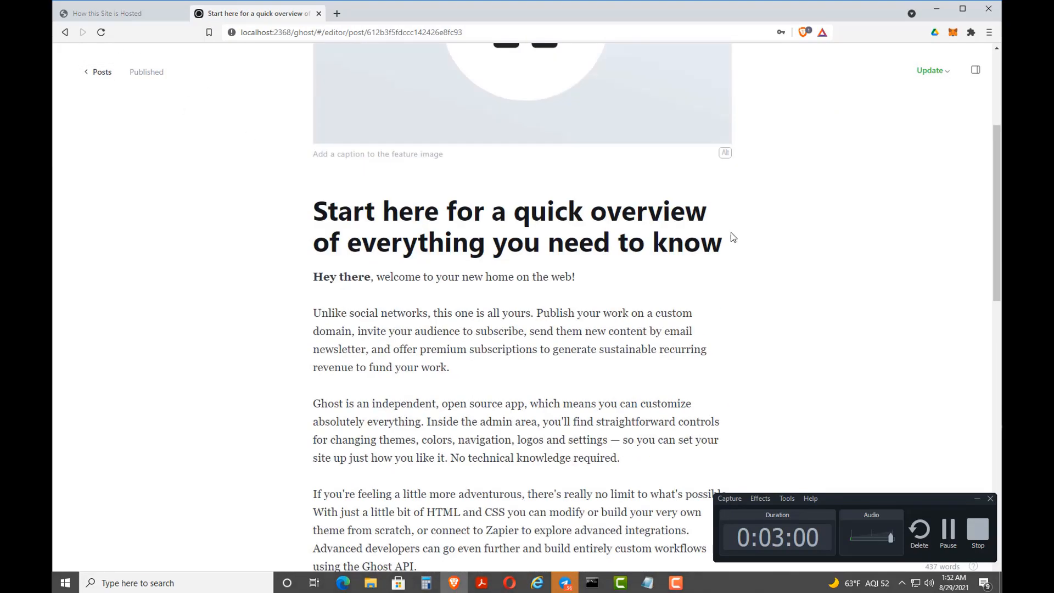
{"action": "scroll", "coordinate": [733, 236], "scroll_direction": "up", "scroll_amount": 6}
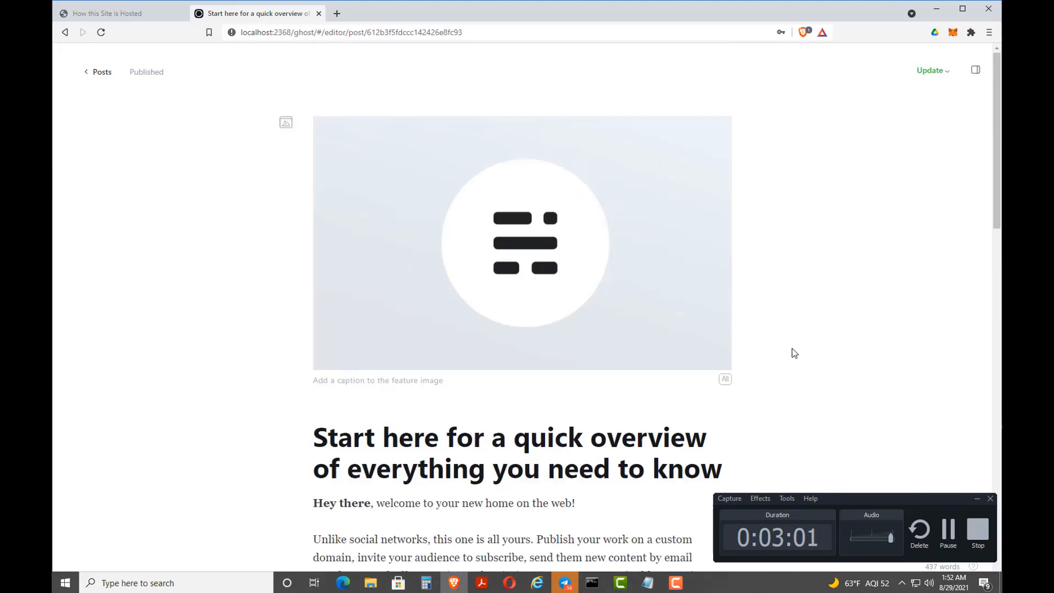
{"action": "left_click", "coordinate": [61, 31]}
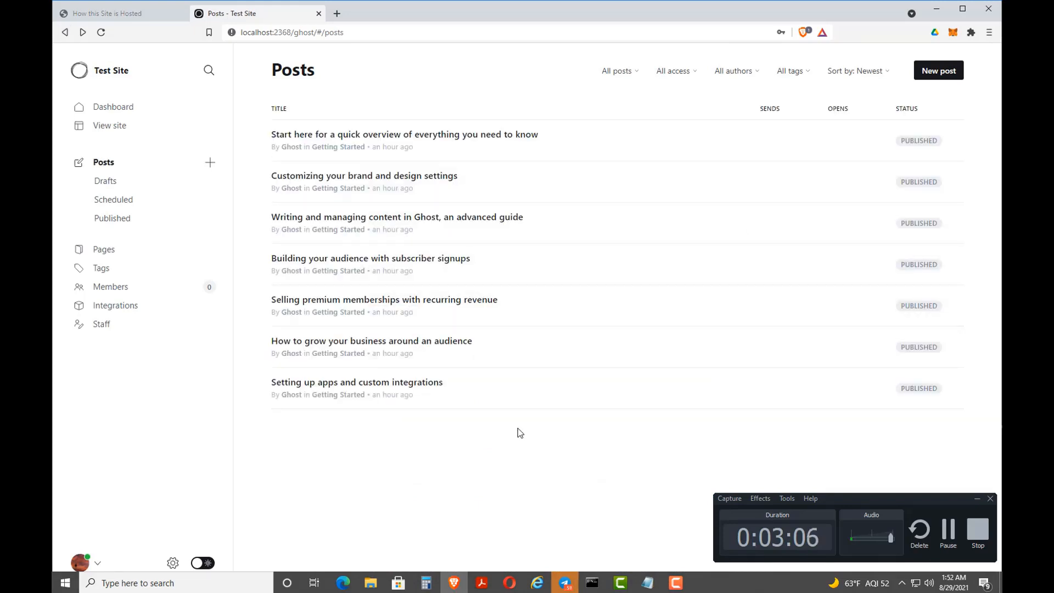
{"action": "left_click", "coordinate": [592, 582]}
{"action": "key", "text": "Up"}
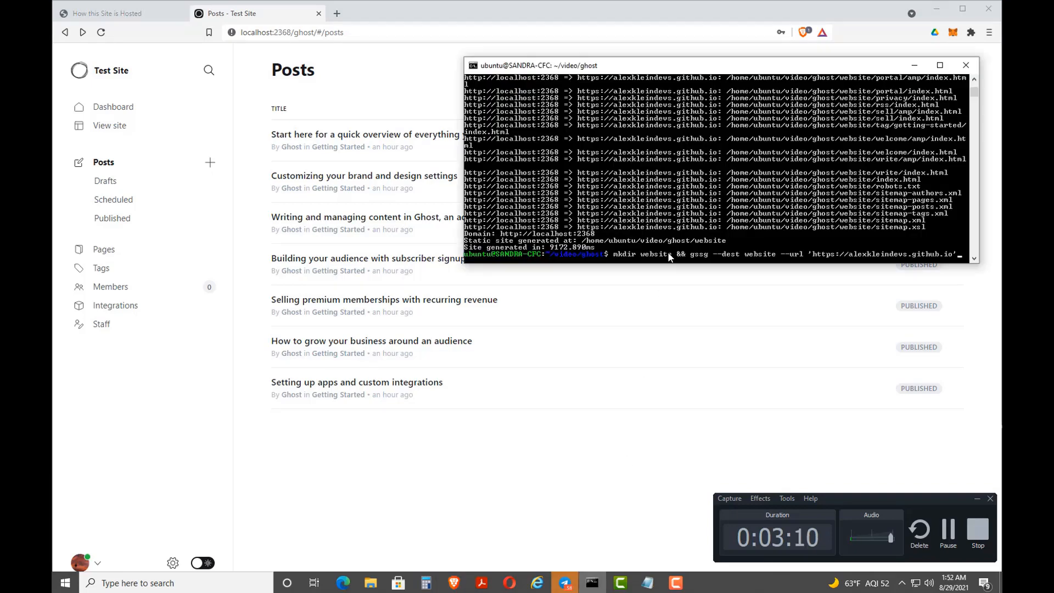
{"action": "key", "text": "Left"}
{"action": "key", "text": "Left"}
{"action": "key", "text": "Left"}
{"action": "key", "text": "Left"}
{"action": "key", "text": "Left"}
{"action": "key", "text": "Left"}
{"action": "key", "text": "Left"}
{"action": "key", "text": "Left"}
{"action": "key", "text": "Left"}
{"action": "key", "text": "Left"}
{"action": "key", "text": "Left"}
{"action": "key", "text": "Left"}
{"action": "key", "text": "Left"}
{"action": "key", "text": "Left"}
{"action": "key", "text": "Left"}
{"action": "key", "text": "Left"}
{"action": "key", "text": "Left"}
{"action": "key", "text": "Left"}
{"action": "key", "text": "Left"}
{"action": "key", "text": "Left"}
{"action": "key", "text": "Left"}
{"action": "key", "text": "Left"}
{"action": "key", "text": "Left"}
{"action": "key", "text": "Left"}
{"action": "key", "text": "Left"}
{"action": "key", "text": "Left"}
{"action": "key", "text": "Left"}
{"action": "key", "text": "Left"}
{"action": "key", "text": "Left"}
{"action": "key", "text": "Left"}
{"action": "key", "text": "BackSpace"}
{"action": "key", "text": "BackSpace"}
{"action": "key", "text": "BackSpace"}
{"action": "key", "text": "BackSpace"}
{"action": "key", "text": "BackSpace"}
{"action": "key", "text": "BackSpace"}
{"action": "key", "text": "BackSpace"}
{"action": "key", "text": "BackSpace"}
{"action": "key", "text": "BackSpace"}
{"action": "key", "text": "BackSpace"}
{"action": "key", "text": "BackSpace"}
{"action": "key", "text": "BackSpace"}
{"action": "key", "text": "BackSpace"}
{"action": "key", "text": "BackSpace"}
{"action": "key", "text": "BackSpace"}
{"action": "key", "text": "BackSpace"}
{"action": "key", "text": "BackSpace"}
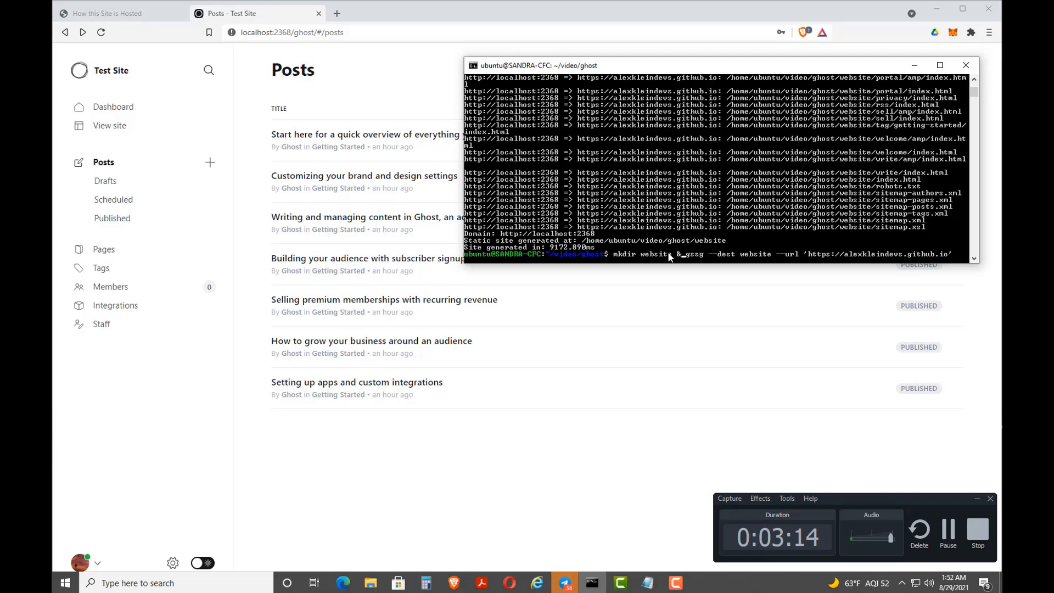
View the post "How to grow your business around an audience" in the Ghost editor, and return to the gssg command's URL in the terminal
{"action": "left_click", "coordinate": [694, 356]}
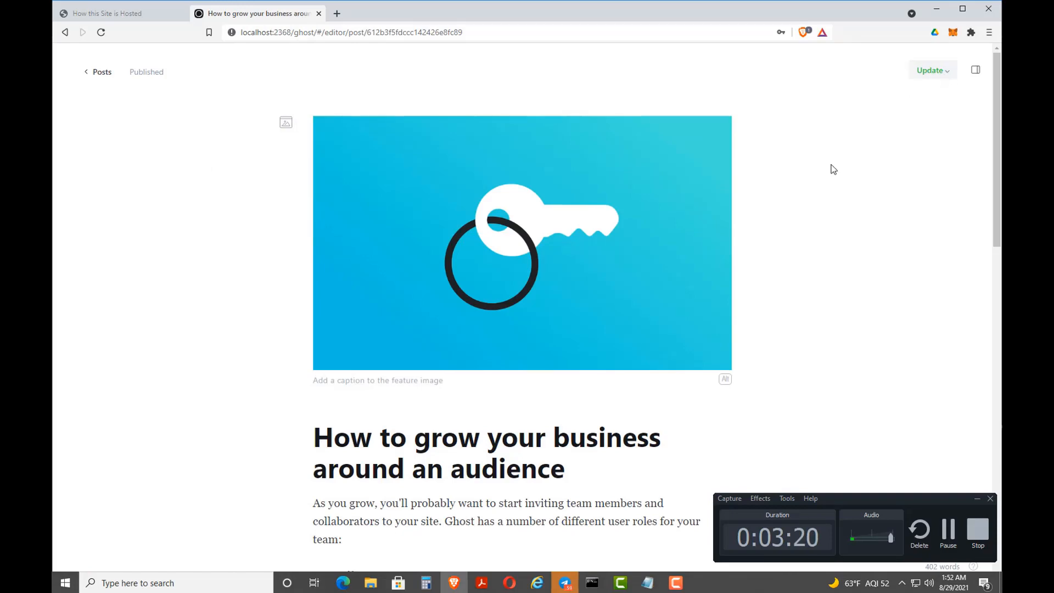
{"action": "left_click", "coordinate": [592, 583]}
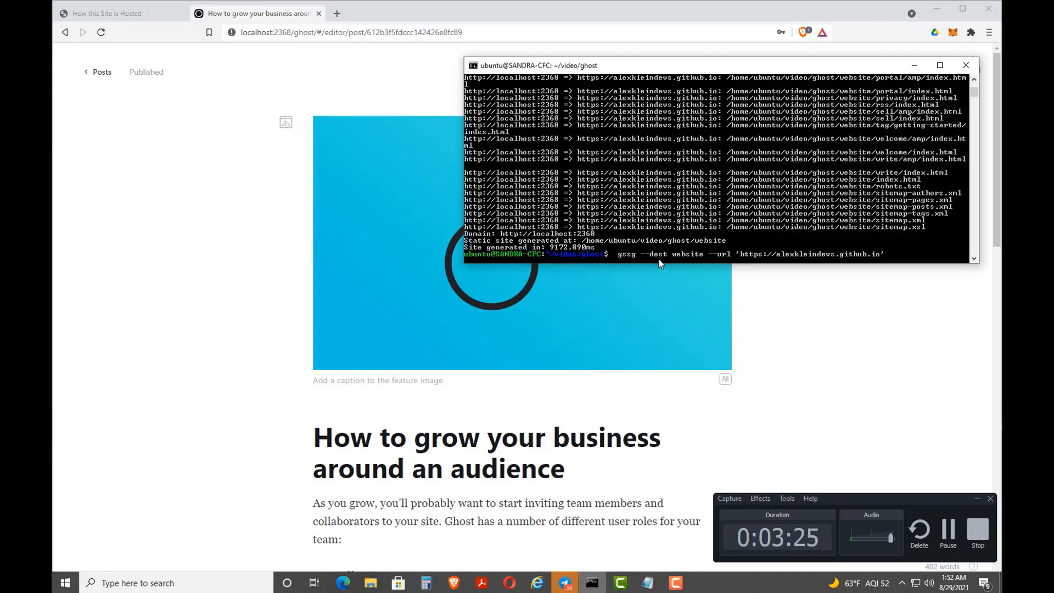
{"action": "key", "text": "Right"}
{"action": "key", "text": "Right"}
{"action": "key", "text": "Right"}
{"action": "key", "text": "Right"}
{"action": "key", "text": "Right"}
{"action": "key", "text": "Right"}
{"action": "key", "text": "Right"}
{"action": "key", "text": "Right"}
{"action": "key", "text": "Right"}
{"action": "key", "text": "Right"}
{"action": "key", "text": "Right"}
{"action": "key", "text": "Right"}
{"action": "key", "text": "Right"}
{"action": "key", "text": "Right"}
{"action": "key", "text": "Right"}
{"action": "key", "text": "Right"}
{"action": "key", "text": "Right"}
{"action": "key", "text": "Right"}
{"action": "key", "text": "Right"}
{"action": "key", "text": "Right"}
{"action": "key", "text": "Right"}
{"action": "key", "text": "Right"}
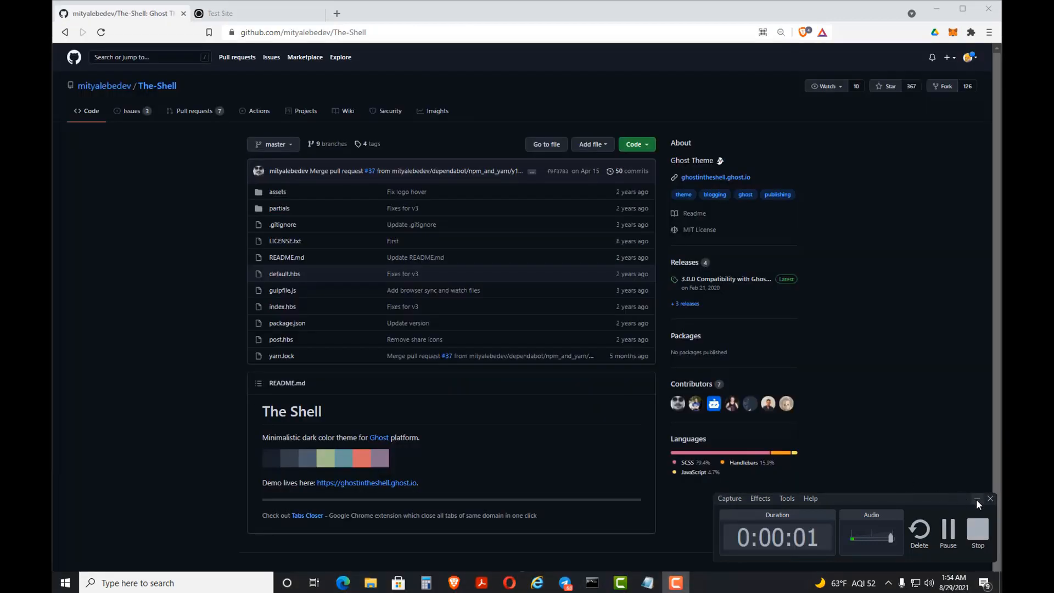
Open the index.hbs file in The-Shell theme's GitHub repository and examine its template code
{"action": "left_click", "coordinate": [976, 499]}
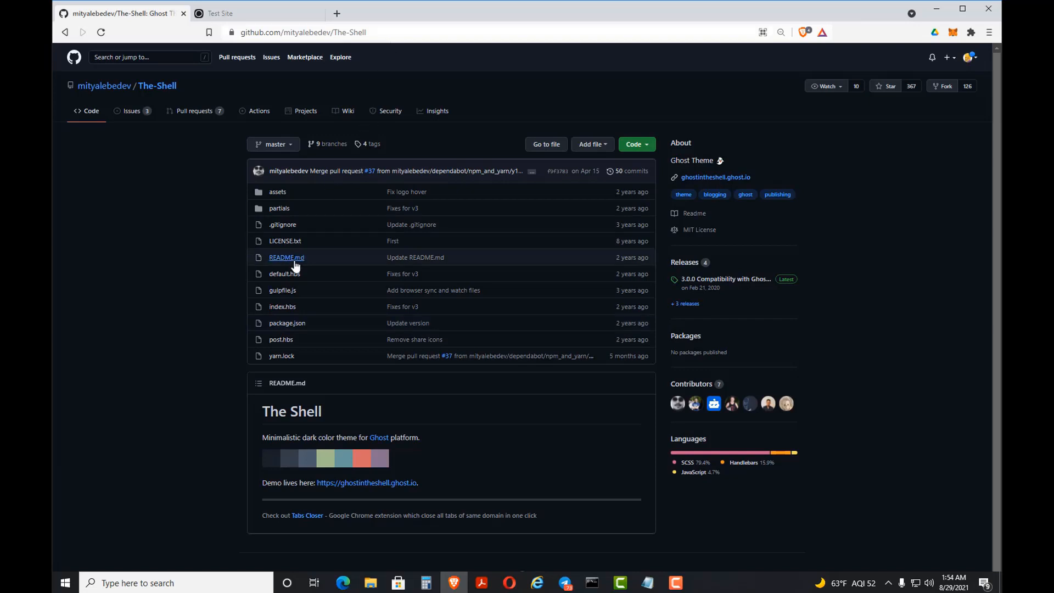
{"action": "left_click", "coordinate": [283, 308]}
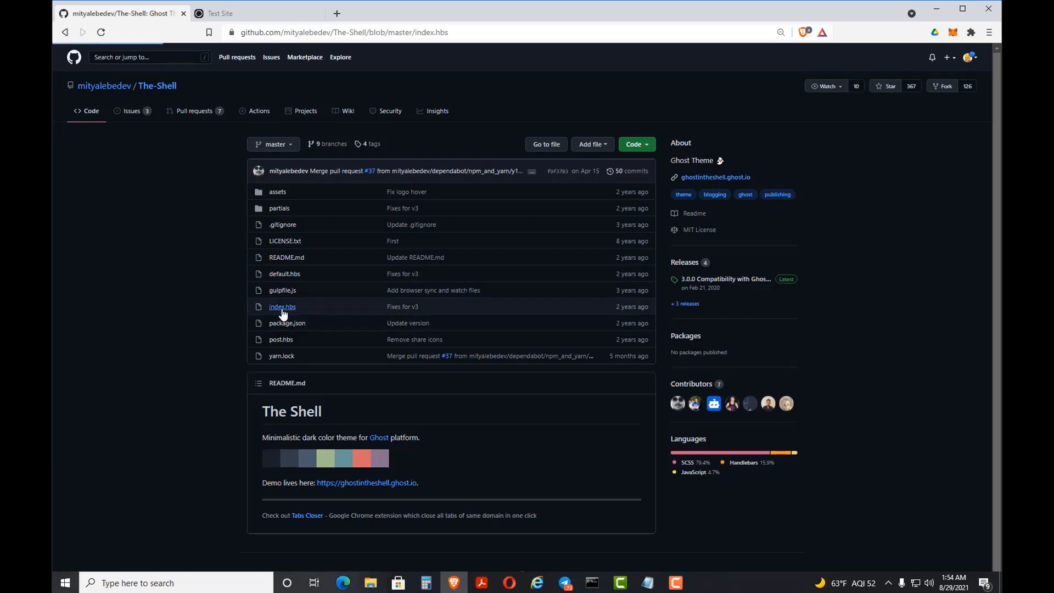
{"action": "scroll", "coordinate": [442, 322], "scroll_direction": "down", "scroll_amount": 1}
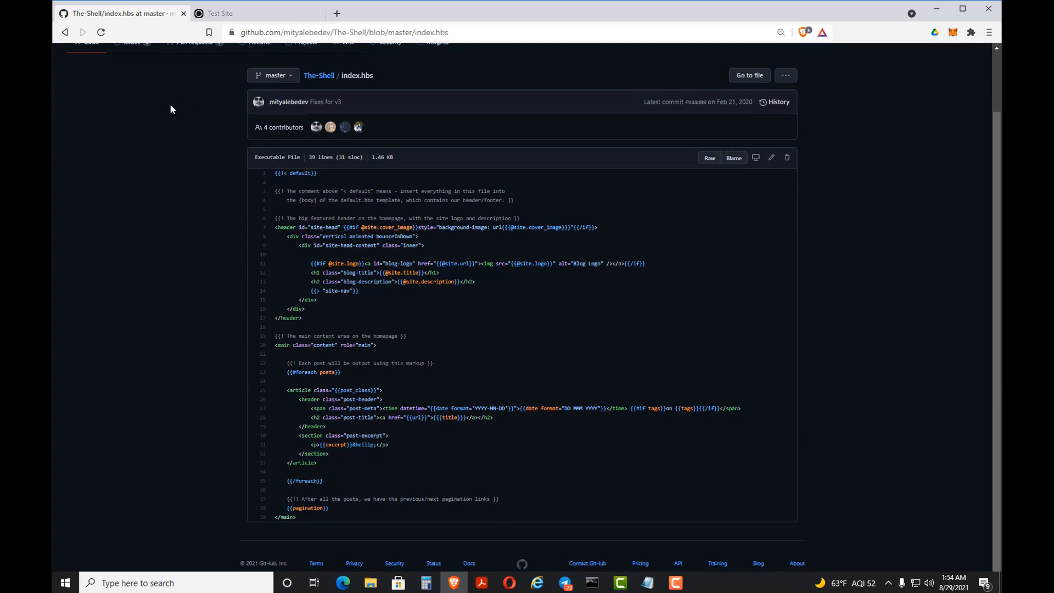
Examine the assets folder and its fonts subfolder in The-Shell repository, and return to the repository's main file listing
{"action": "left_click", "coordinate": [64, 31]}
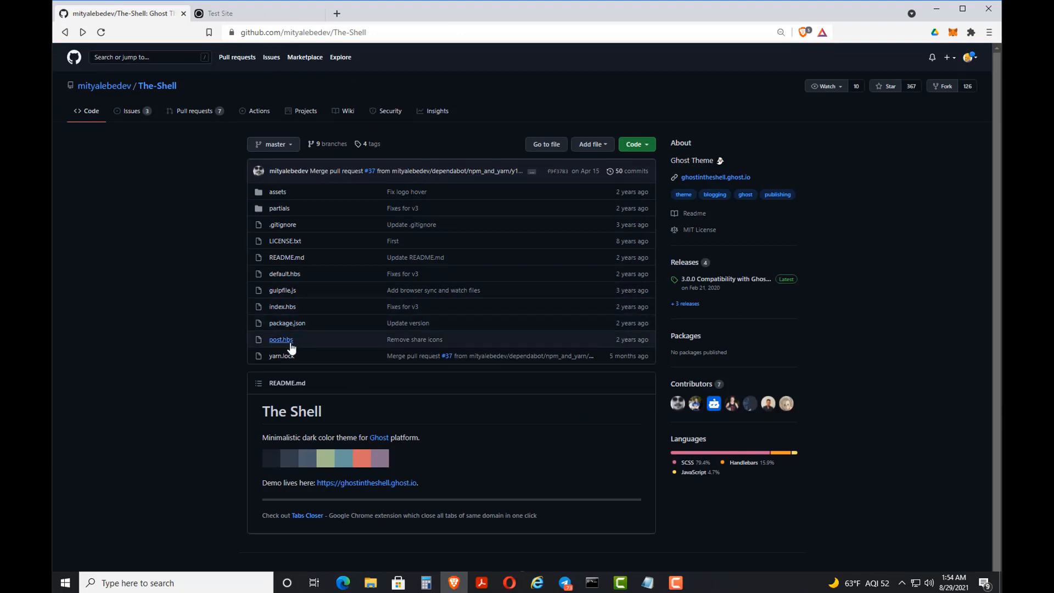
{"action": "left_click", "coordinate": [277, 193]}
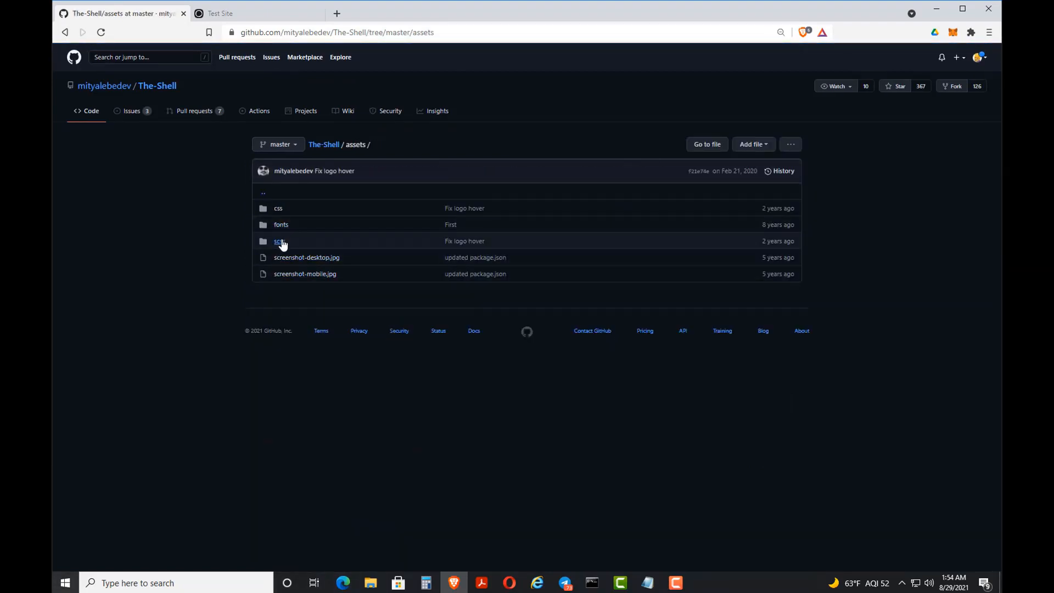
{"action": "left_click", "coordinate": [280, 225]}
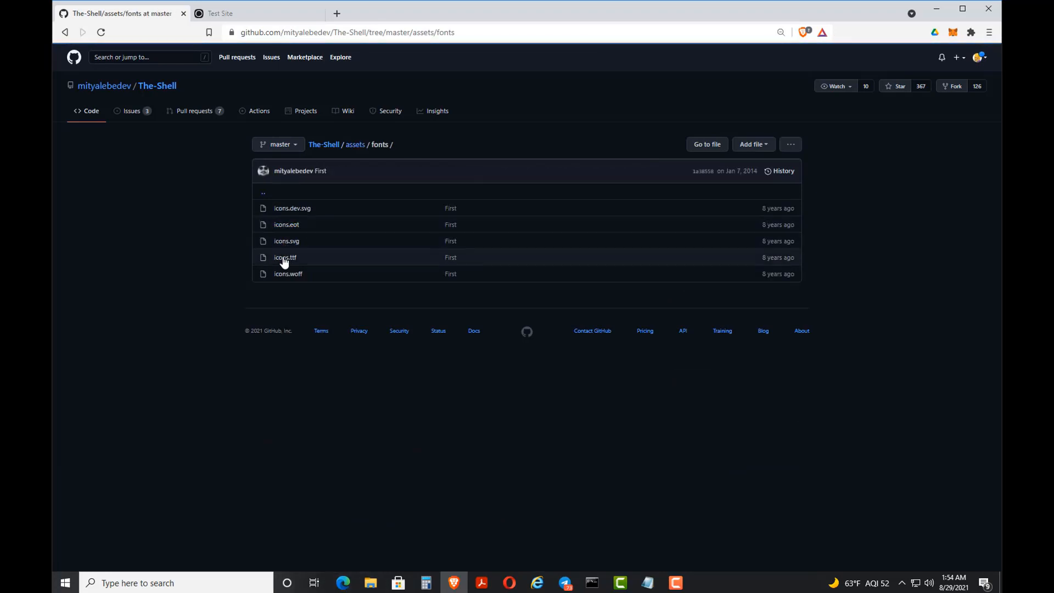
{"action": "left_click", "coordinate": [65, 32]}
{"action": "left_click", "coordinate": [65, 31]}
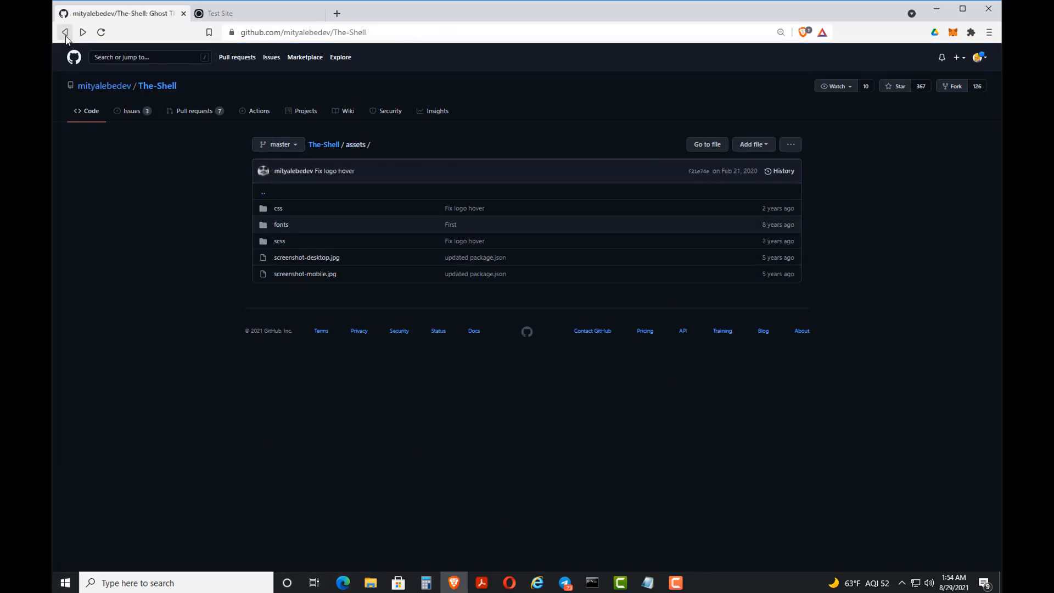
{"action": "scroll", "coordinate": [311, 288], "scroll_direction": "down", "scroll_amount": 1}
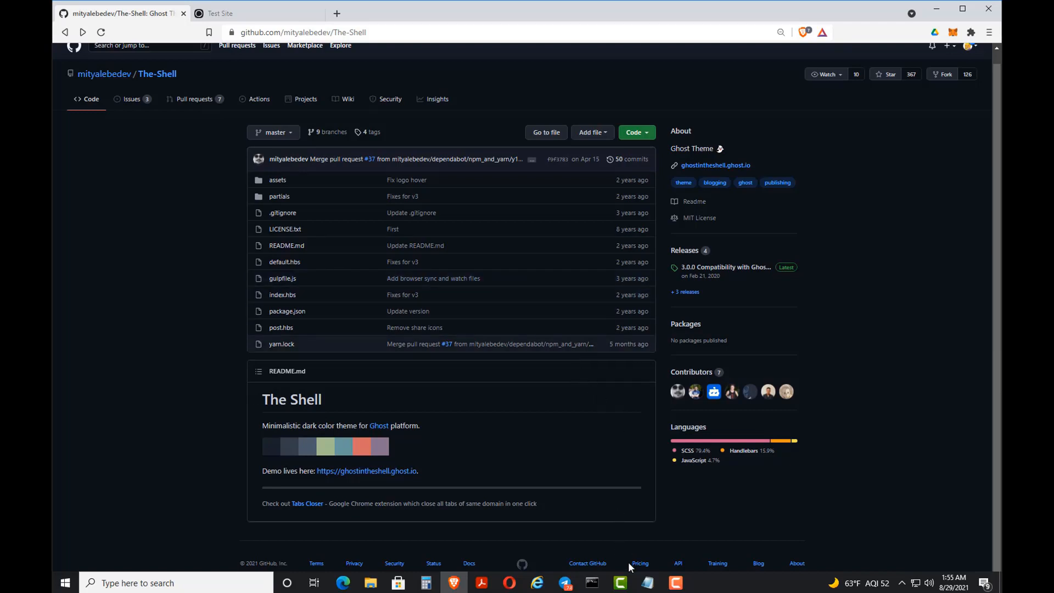
Open the published site alexkleindevs.github.io in a new browser tab and examine its homepage from the header to the footer
{"action": "left_click", "coordinate": [245, 16]}
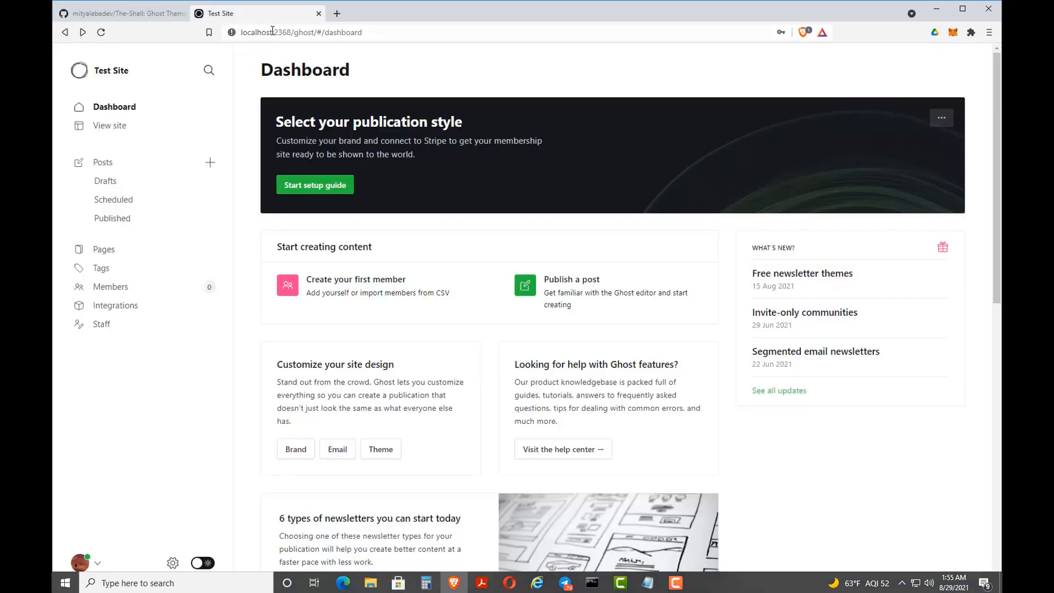
{"action": "left_click", "coordinate": [336, 15]}
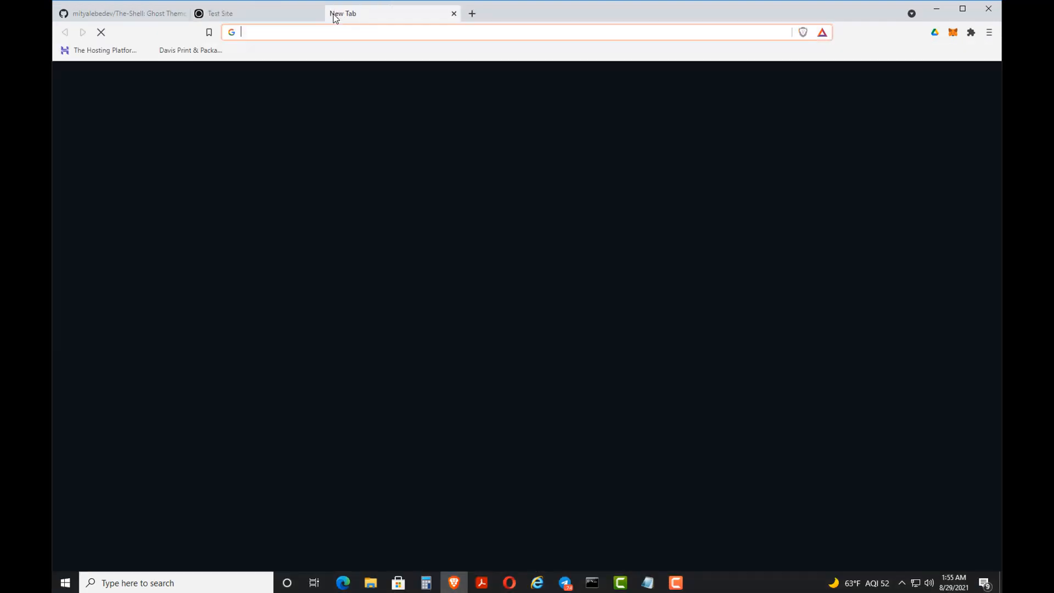
{"action": "type", "text": "alexkleindevs.github.io"}
{"action": "key", "text": "Return"}
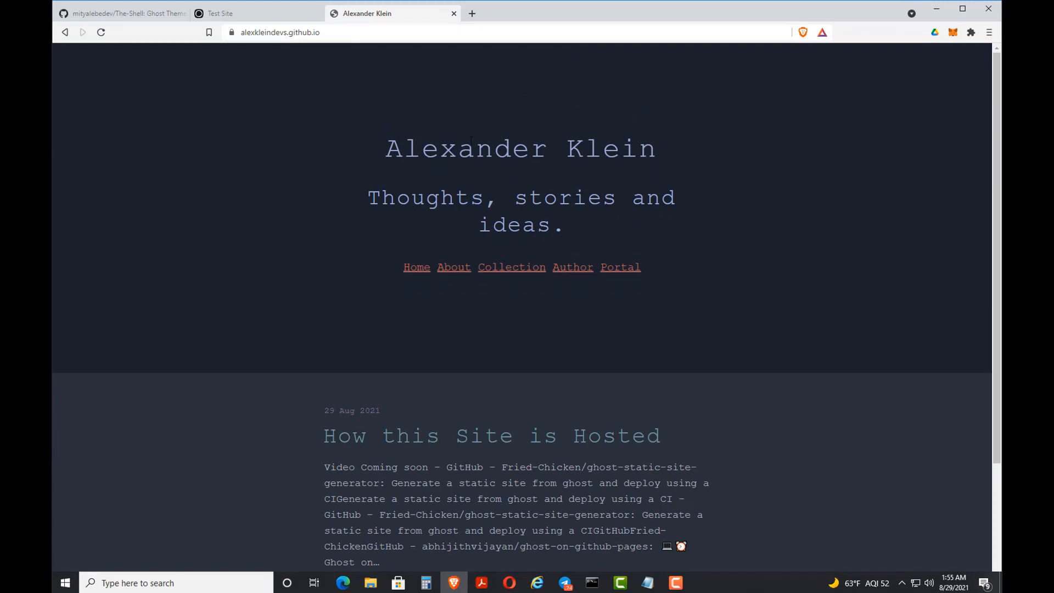
{"action": "scroll", "coordinate": [464, 245], "scroll_direction": "down", "scroll_amount": 3}
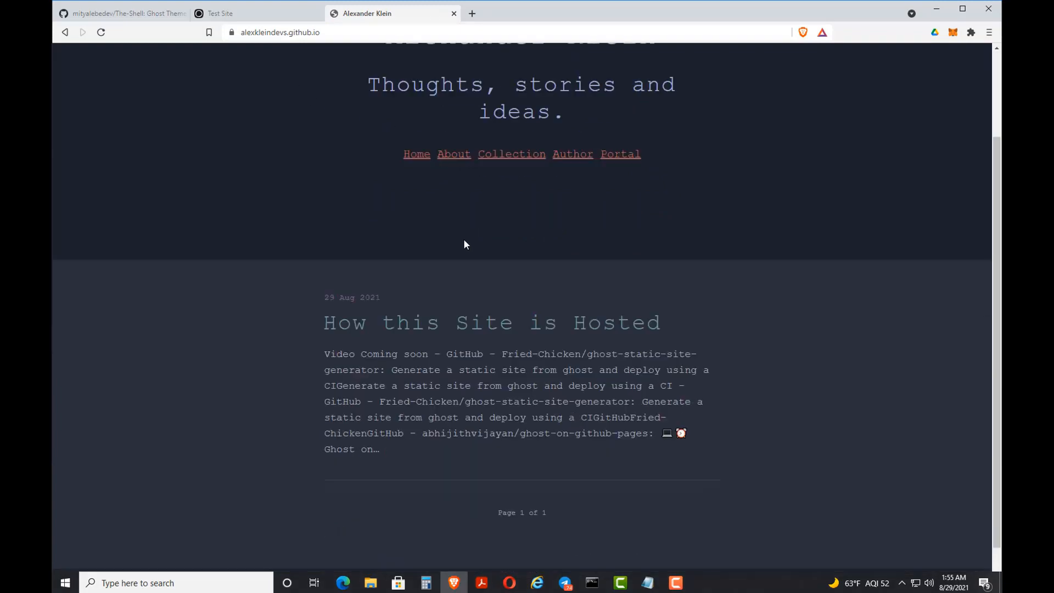
{"action": "scroll", "coordinate": [493, 299], "scroll_direction": "up", "scroll_amount": 2}
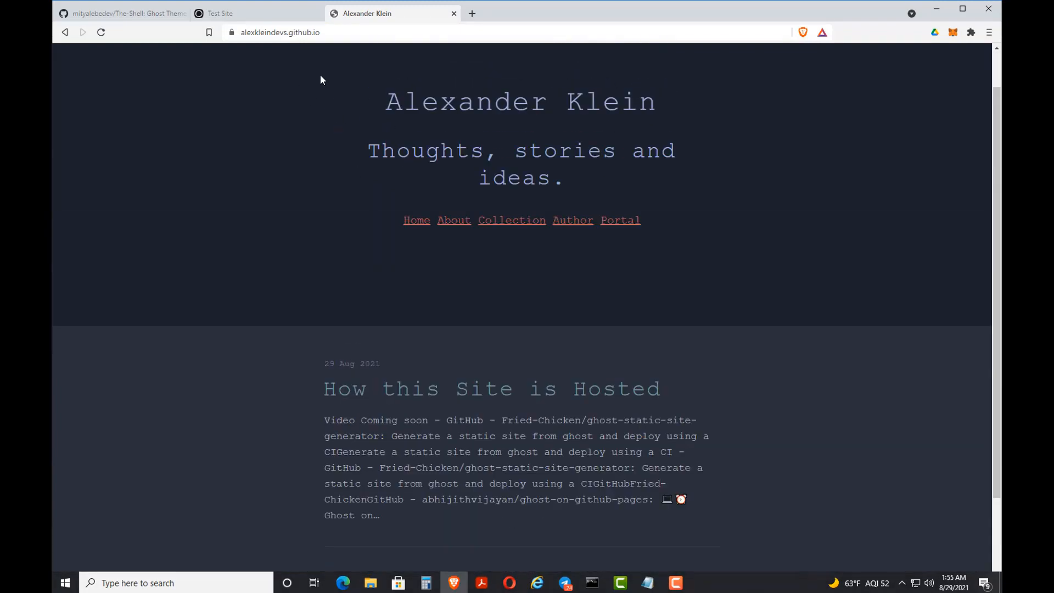
{"action": "scroll", "coordinate": [362, 99], "scroll_direction": "up", "scroll_amount": 1}
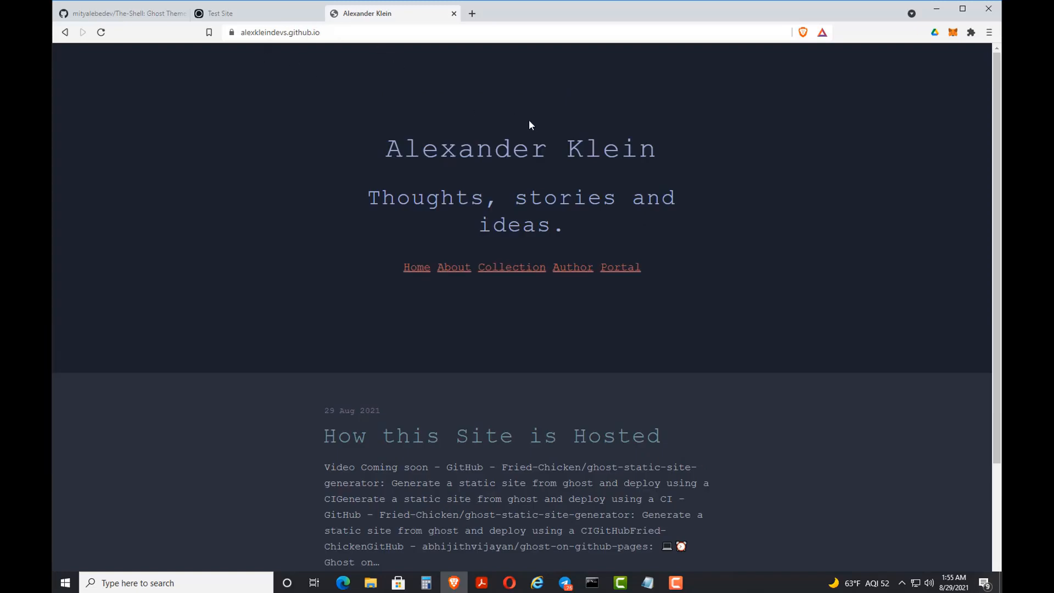
{"action": "scroll", "coordinate": [472, 189], "scroll_direction": "down", "scroll_amount": 3}
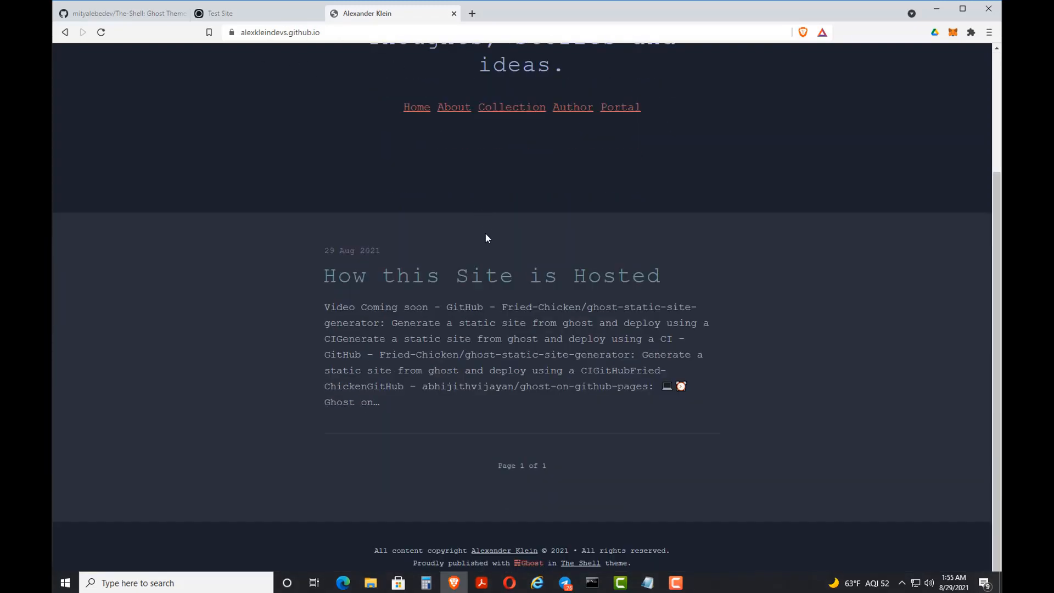
{"action": "scroll", "coordinate": [529, 313], "scroll_direction": "up", "scroll_amount": 2}
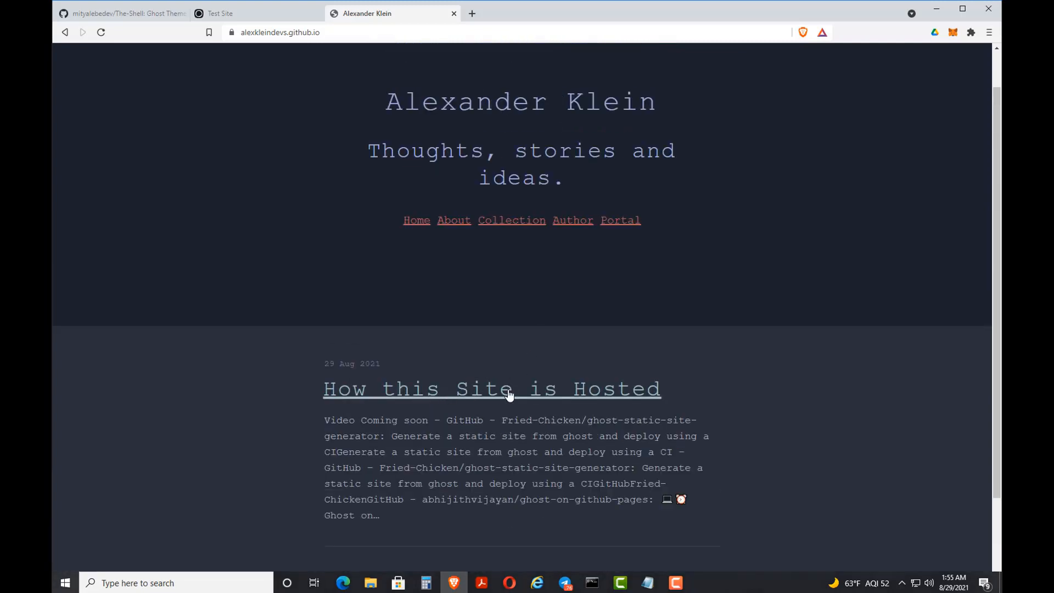
{"action": "scroll", "coordinate": [535, 347], "scroll_direction": "down", "scroll_amount": 2}
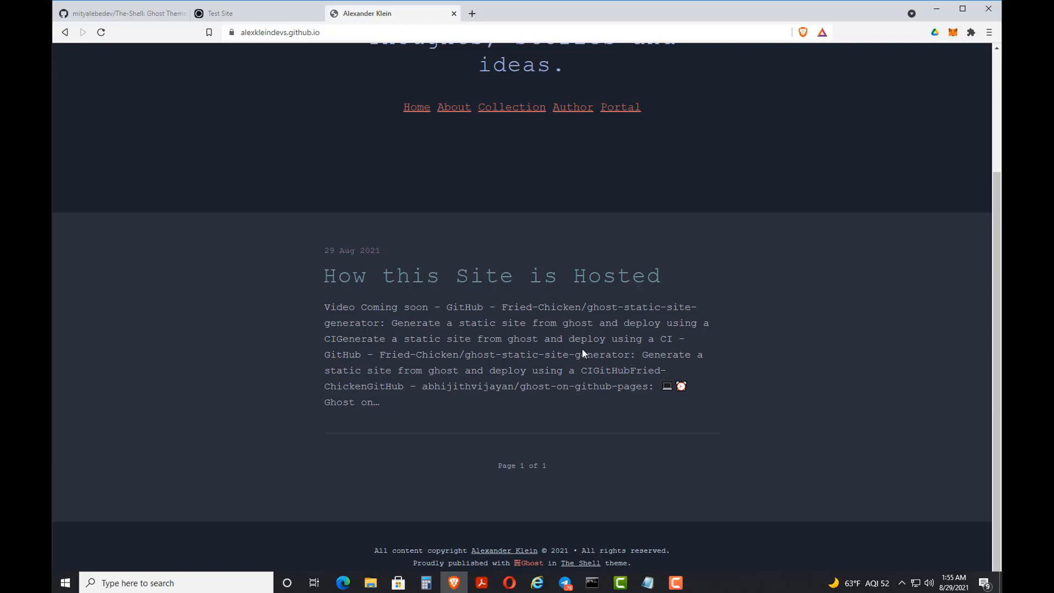
{"action": "scroll", "coordinate": [375, 354], "scroll_direction": "up", "scroll_amount": 3}
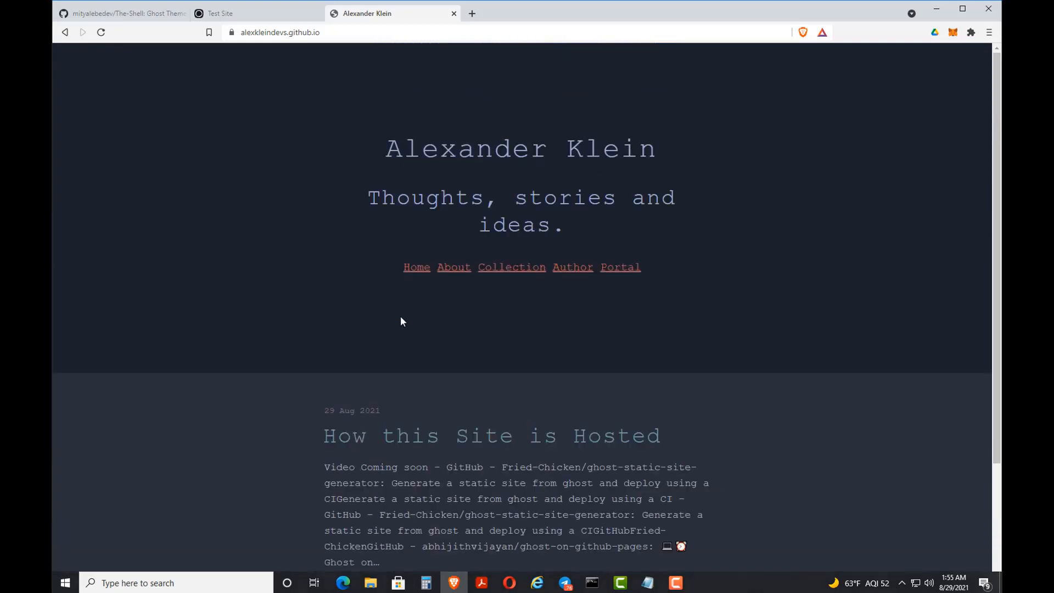